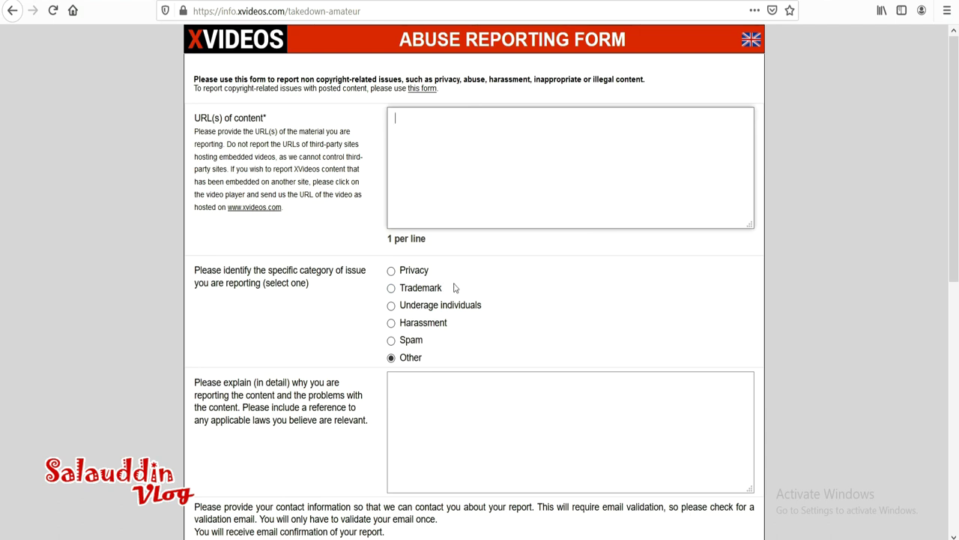
Step: Set the reported issue category to Privacy and place the cursor in the detailed explanation field
click(414, 272)
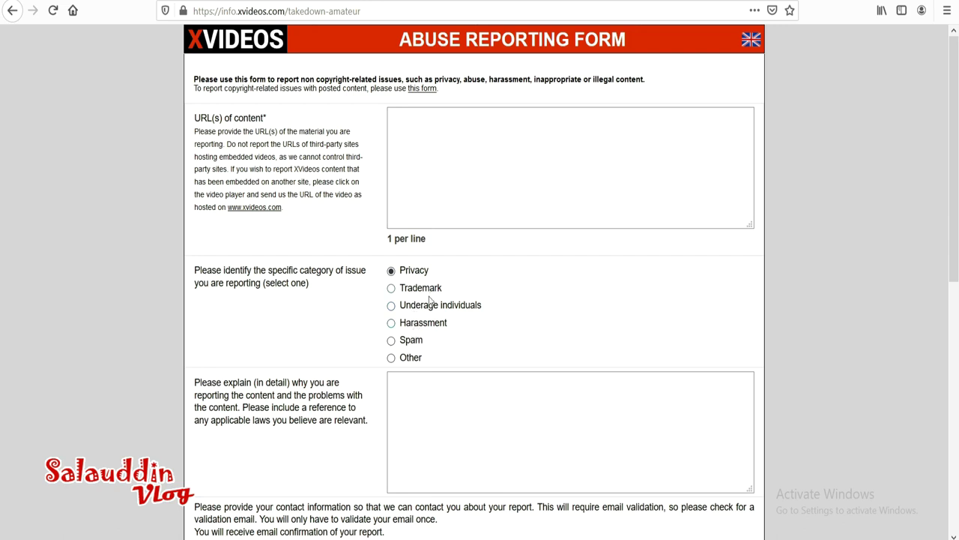
click(426, 328)
click(422, 274)
scroll(494, 383, down, 3)
click(432, 211)
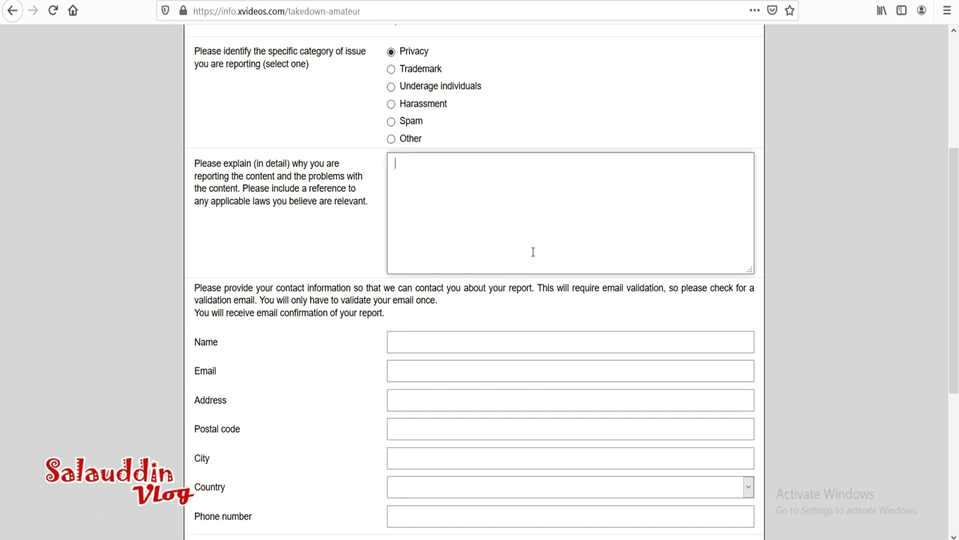
Step: Examine the contact information fields of the abuse report form, from name and email through city and phone number
scroll(533, 252, down, 3)
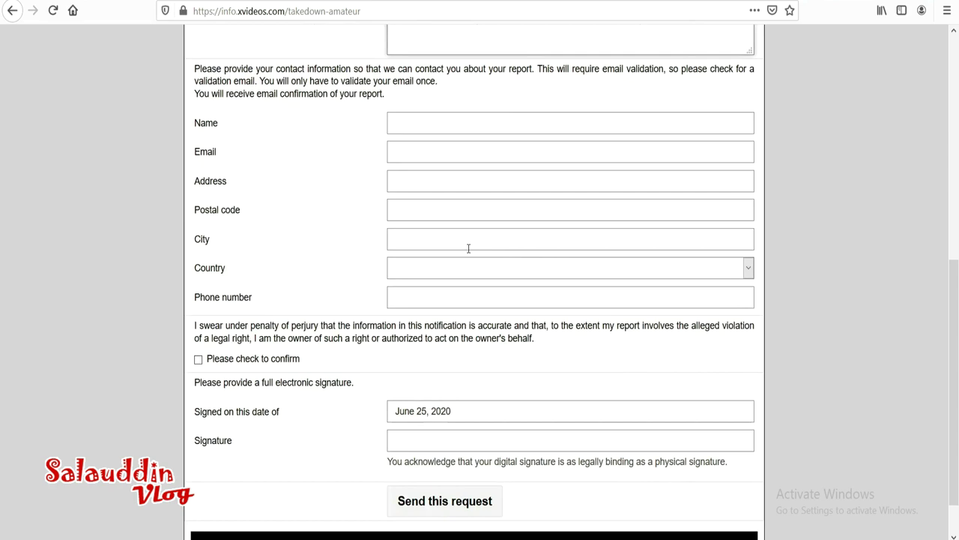
scroll(809, 245, up, 4)
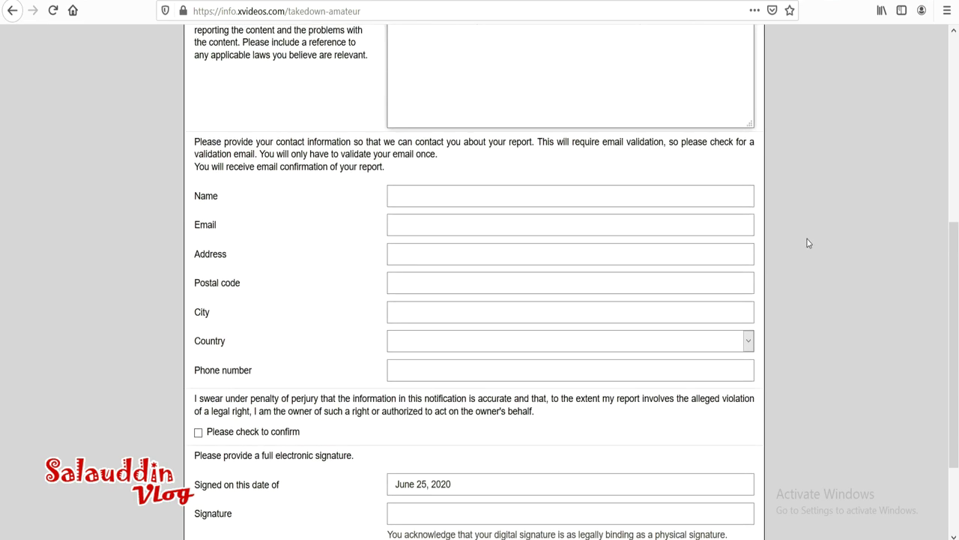
scroll(682, 285, down, 2)
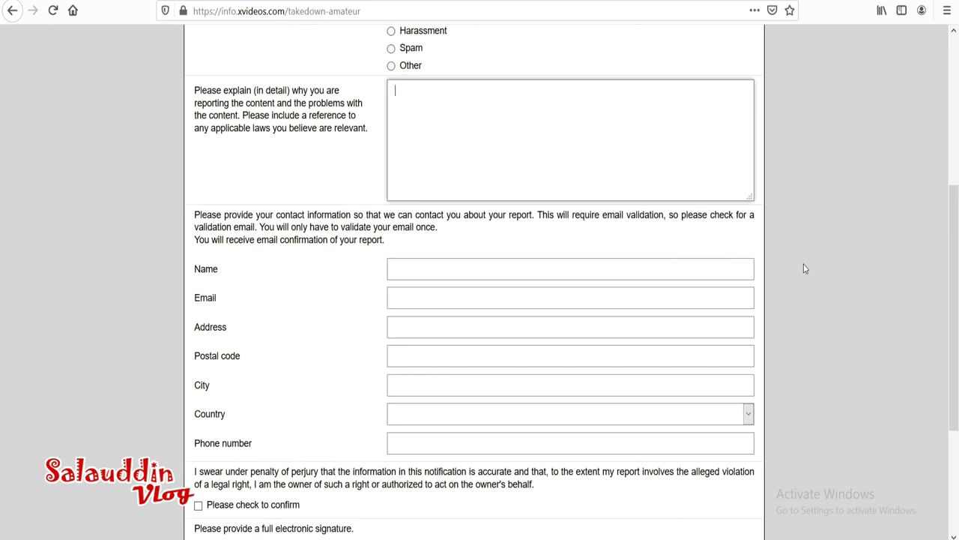
click(453, 272)
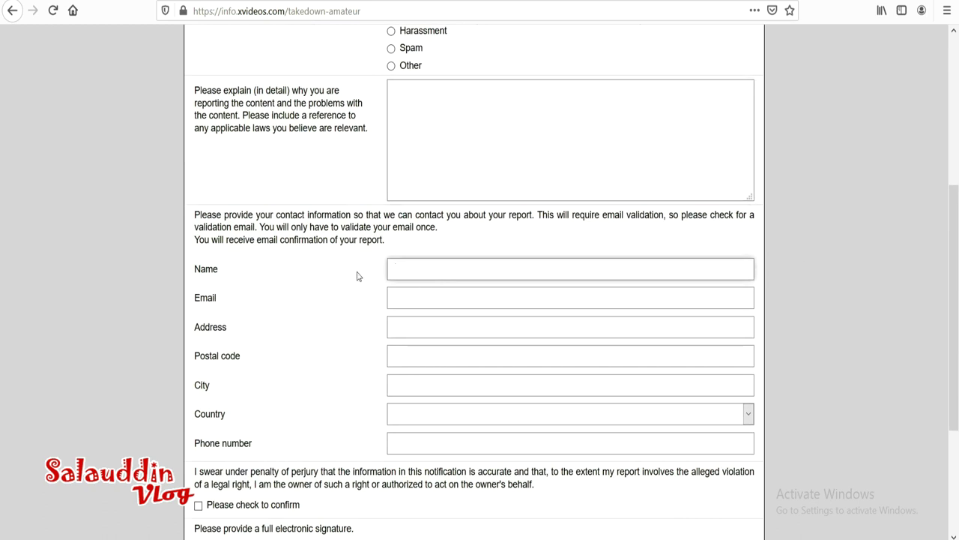
click(424, 295)
click(433, 347)
click(435, 379)
scroll(480, 381, down, 2)
click(441, 300)
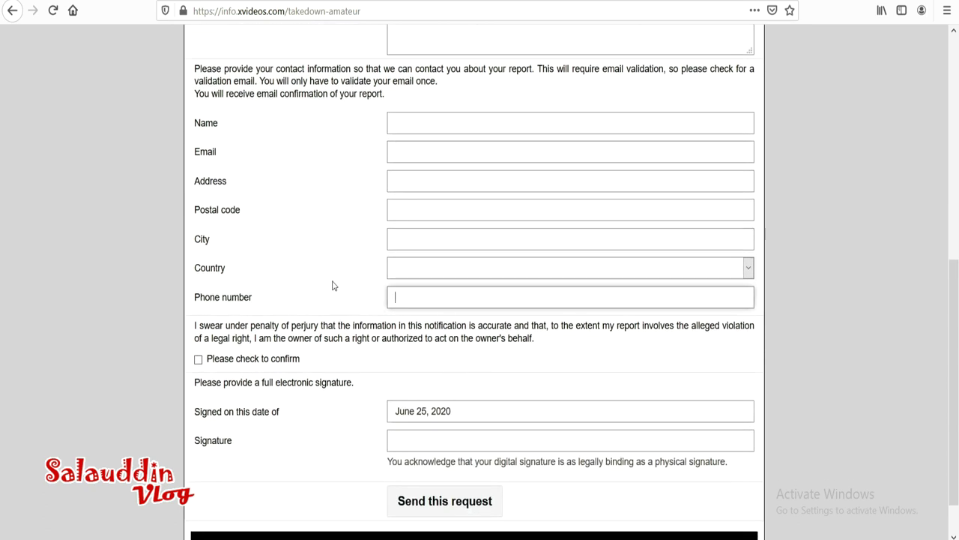
Step: Confirm the penalty-of-perjury statement and place the cursor in the electronic signature field
click(198, 359)
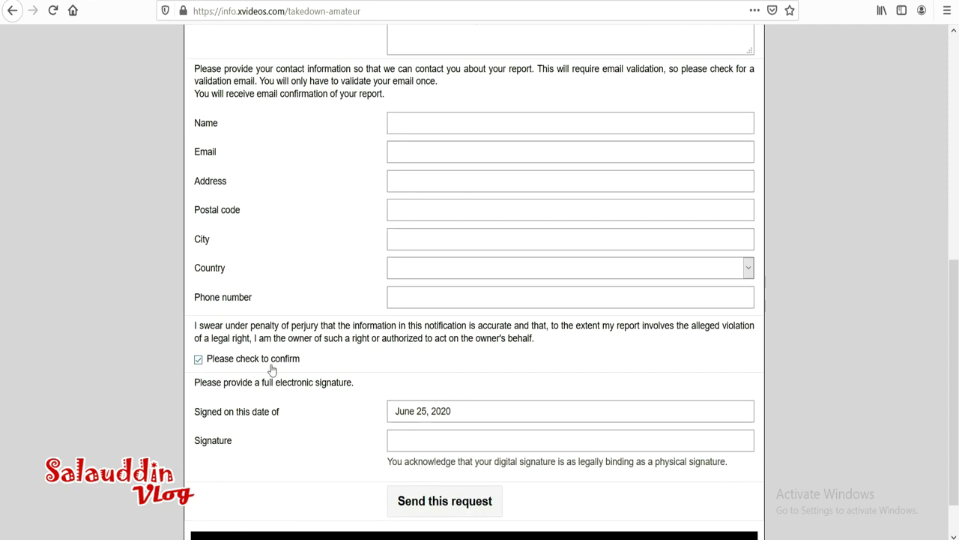
scroll(482, 299, down, 2)
click(476, 360)
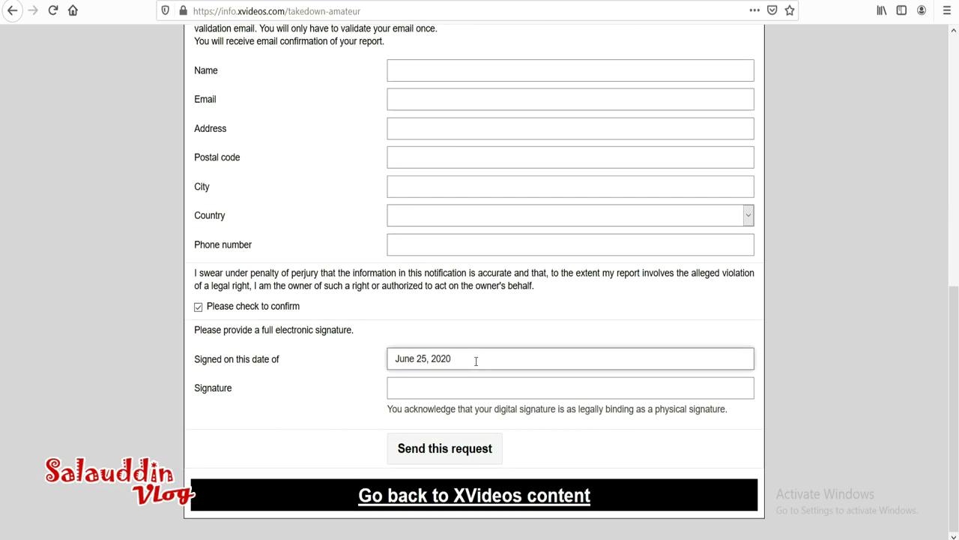
click(434, 393)
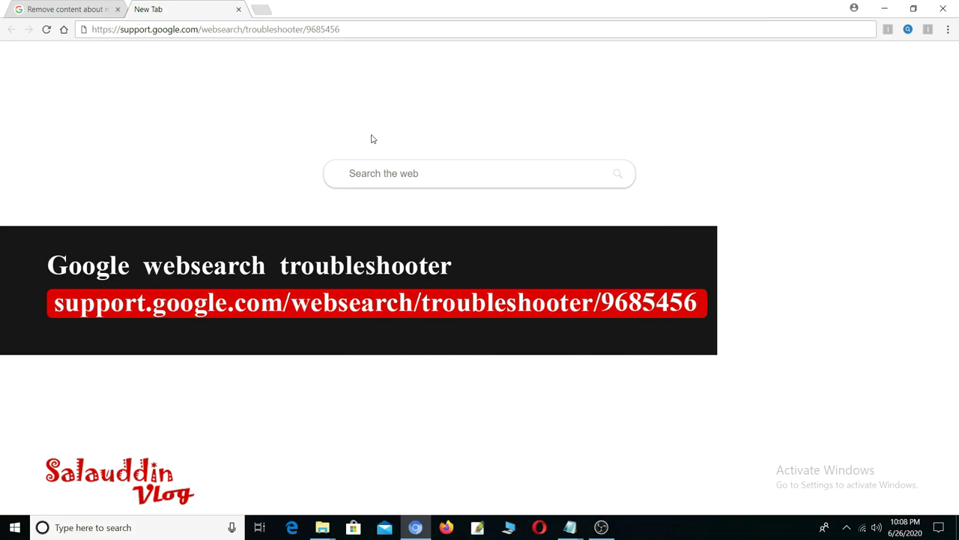
Step: Load support.google.com/websearch/troubleshooter/9685456 and choose "Remove information you see in Google Search" as the request type
click(356, 30)
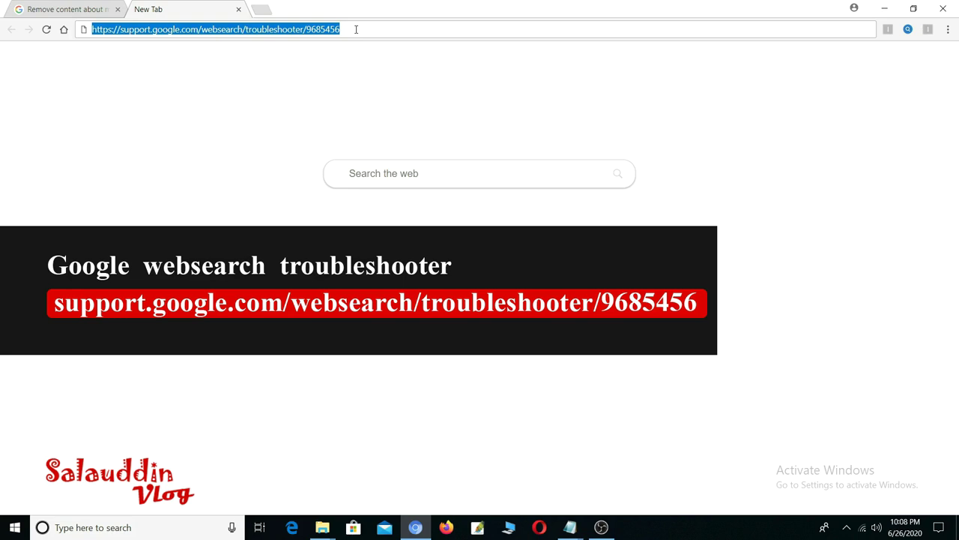
key(Return)
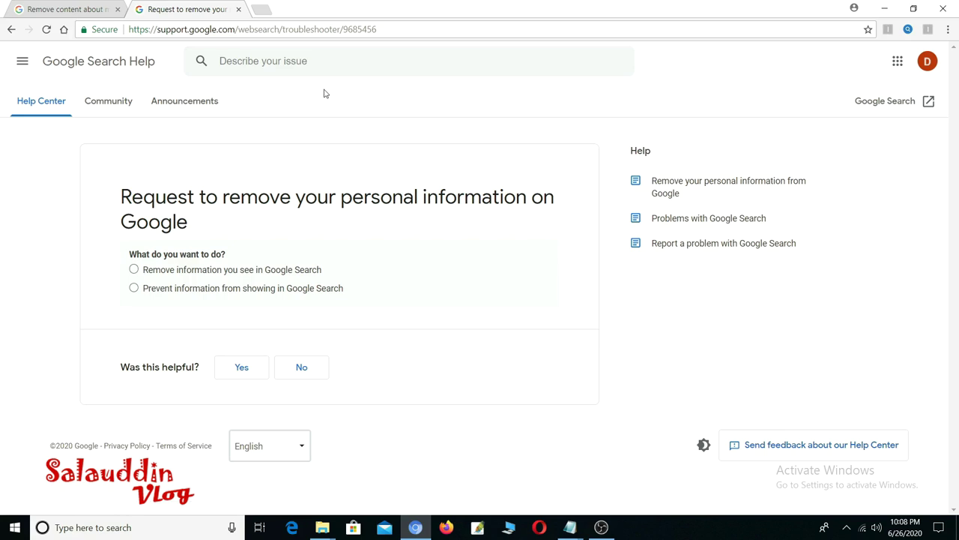
drag(324, 271, 24, 263)
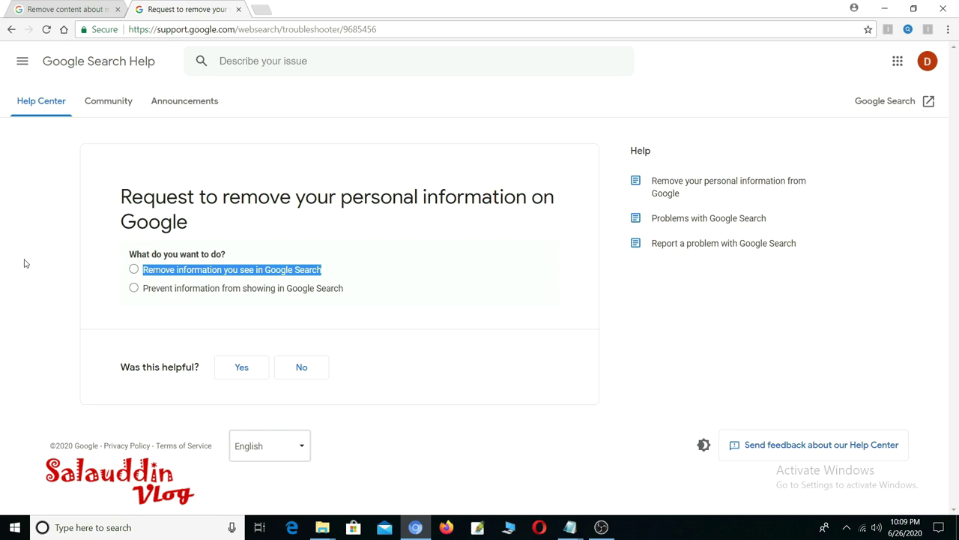
click(134, 270)
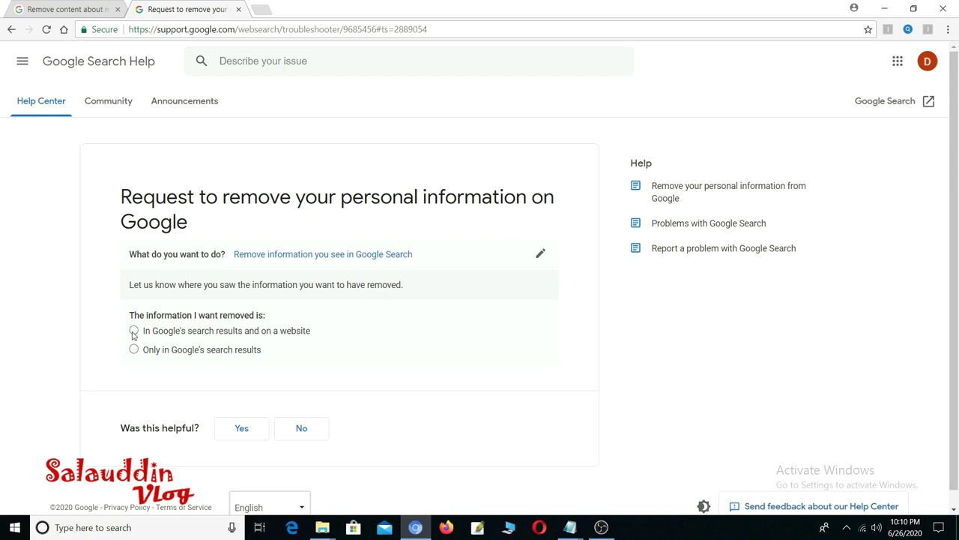
Step: State that the information is in Google's search results and on a website, and answer "No, I prefer not to." about contacting the webmaster
drag(144, 335, 323, 339)
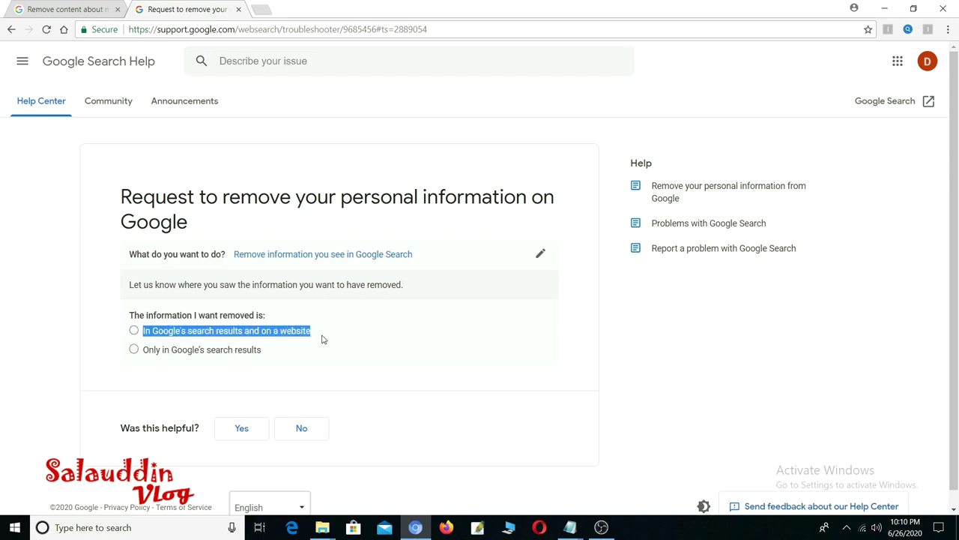
click(134, 331)
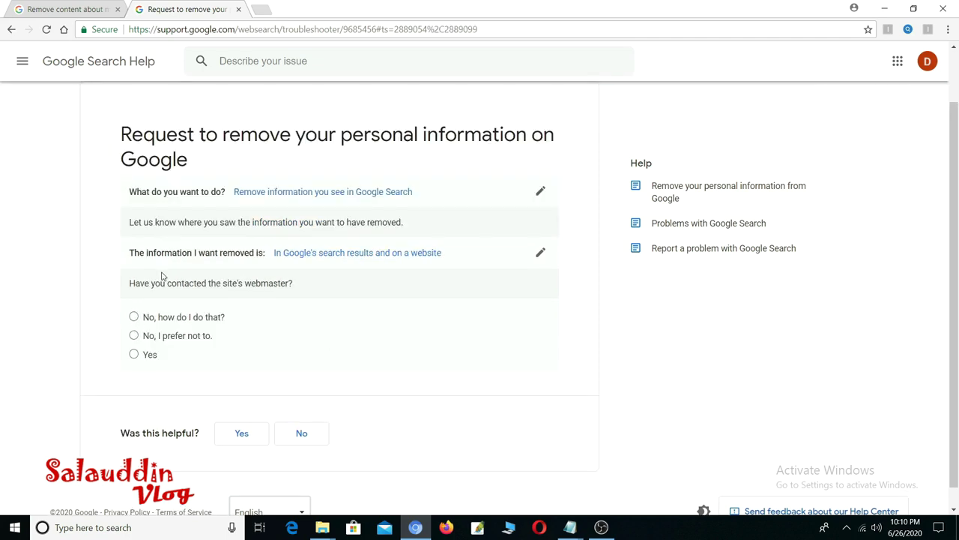
drag(132, 285, 298, 290)
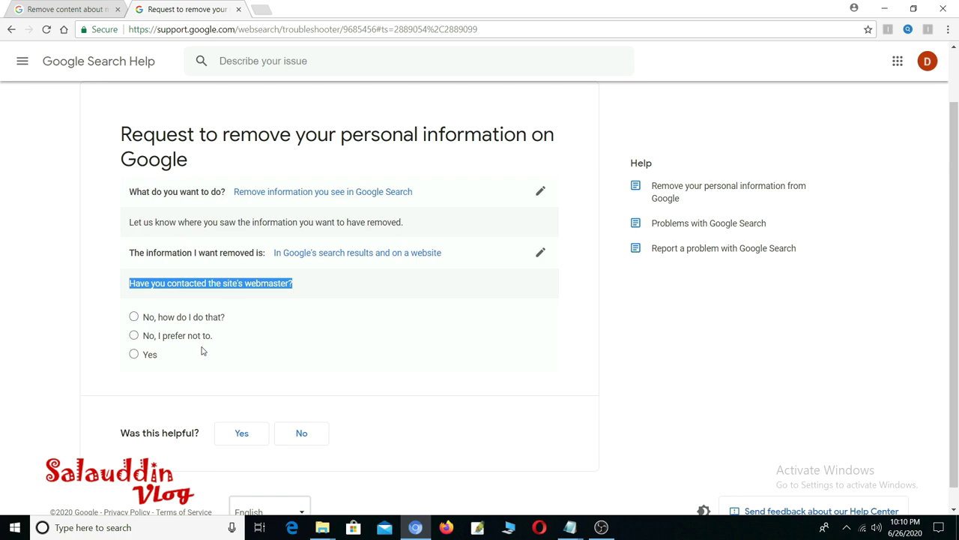
click(134, 336)
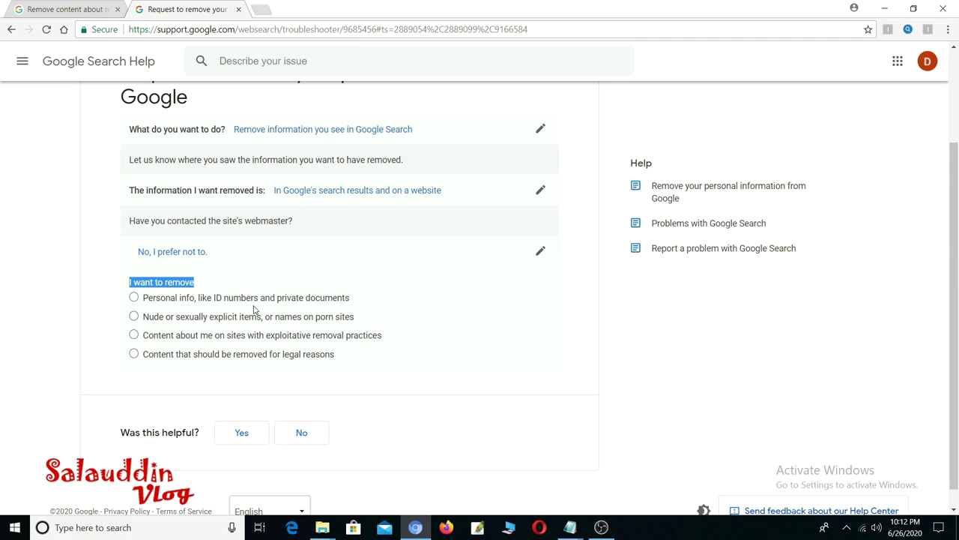
Step: Choose "Content about me on sites with exploitative removal practices" as the content to remove
click(134, 336)
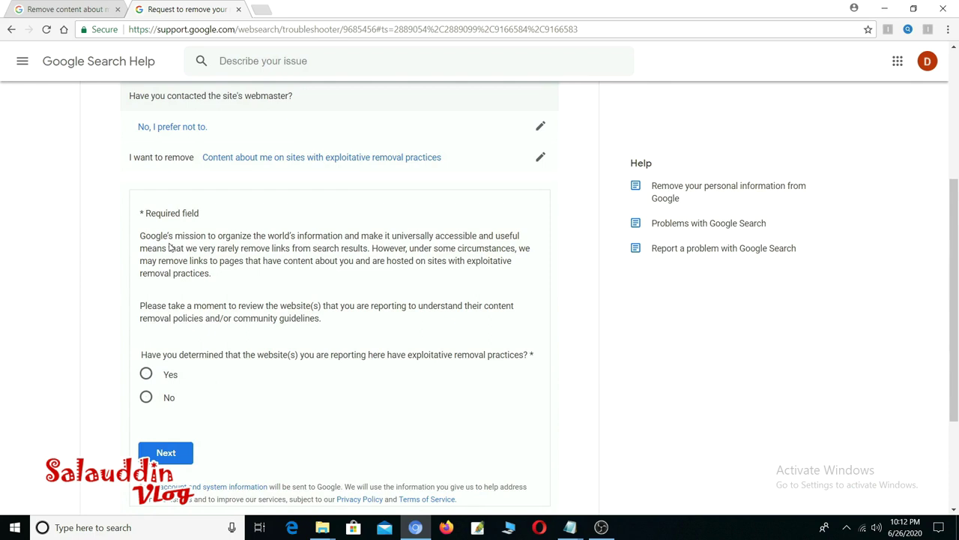
scroll(170, 247, up, 2)
scroll(217, 341, down, 2)
Step: Answer Yes to the exploitative removal practices question, accept the policy acknowledgement and continue to the next form page
click(146, 374)
scroll(610, 399, down, 3)
click(155, 271)
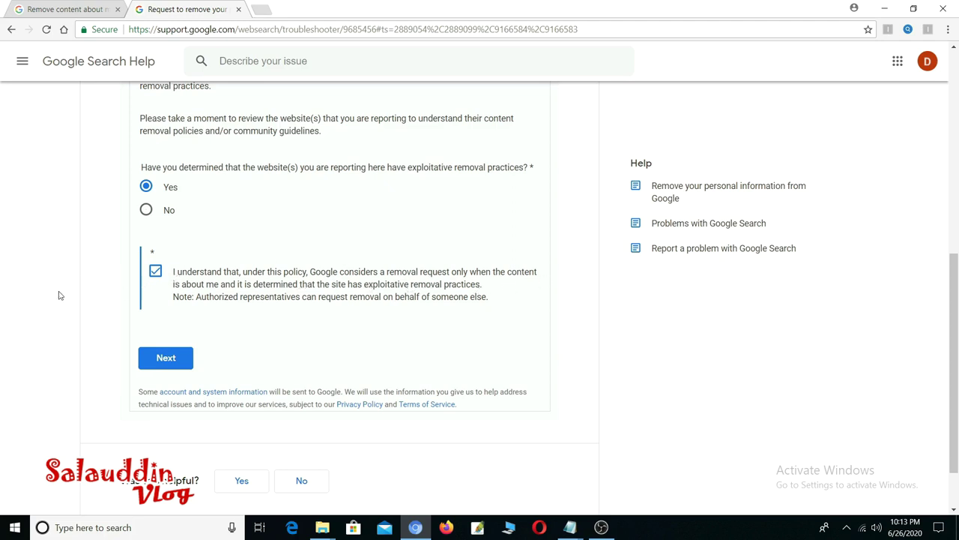
click(166, 360)
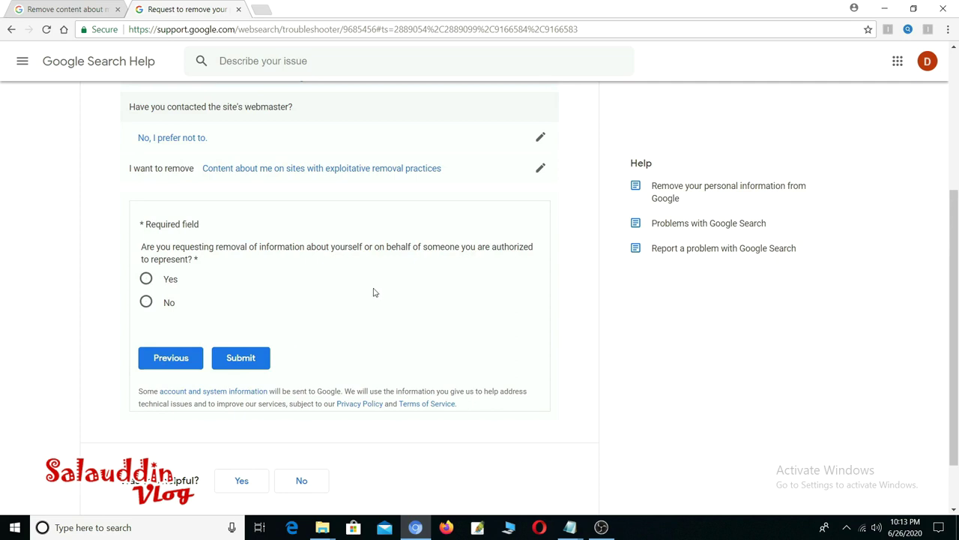
Step: Answer Yes to requesting removal of information about yourself or someone you are authorized to represent
drag(142, 247, 207, 262)
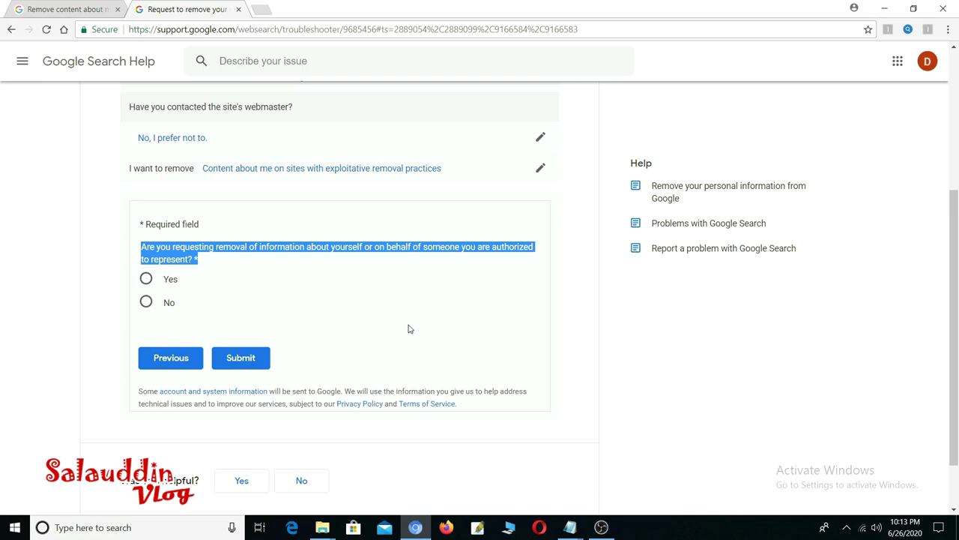
click(279, 259)
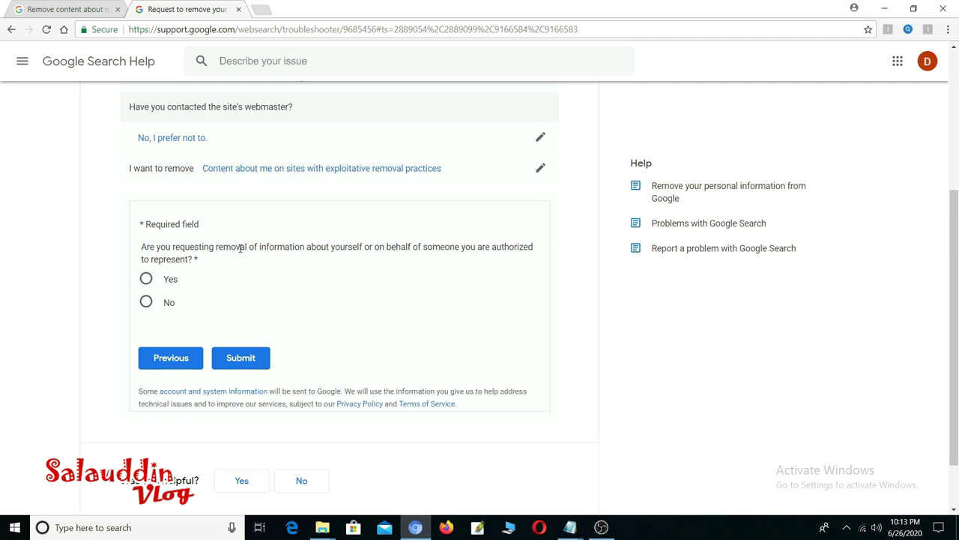
click(145, 279)
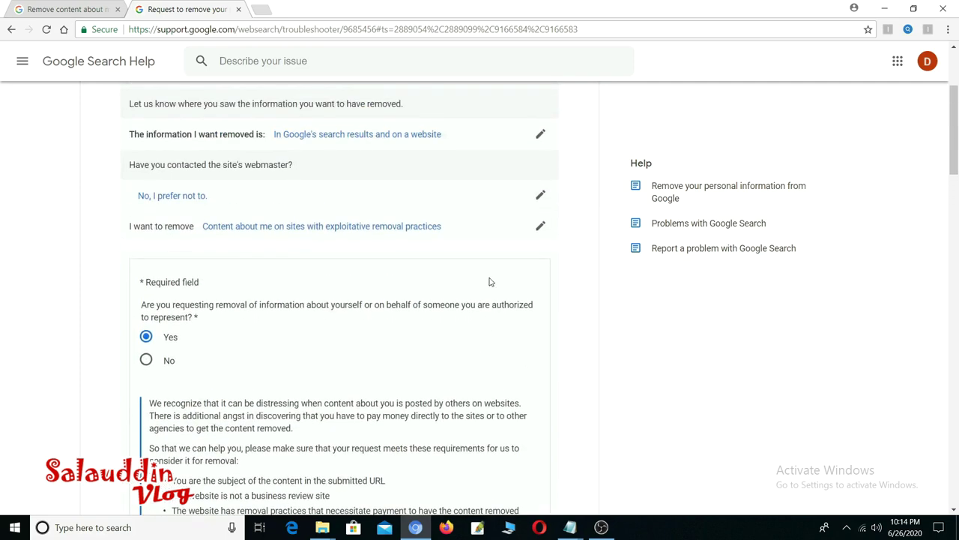
Step: Examine the removal requirements and the two name fields in the Personal Information section
scroll(491, 281, down, 5)
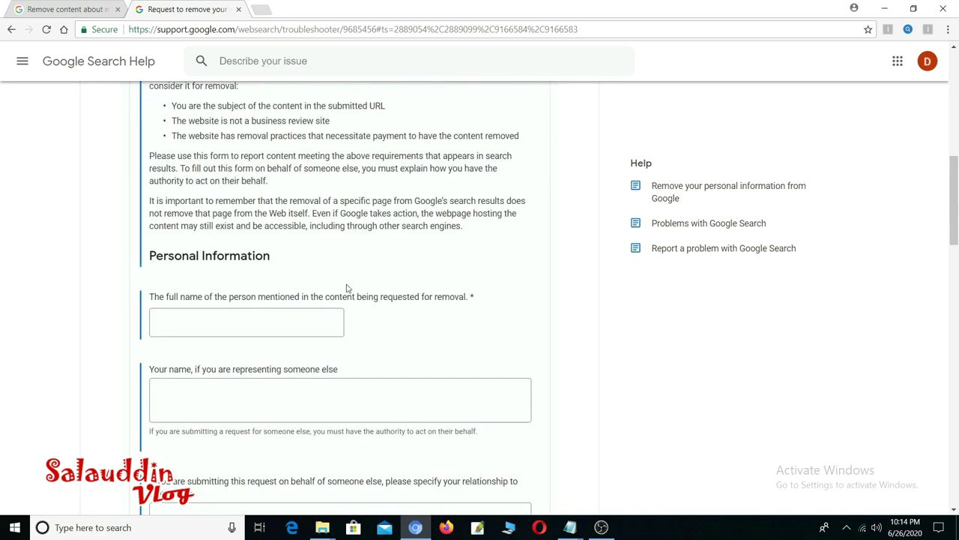
scroll(604, 322, down, 2)
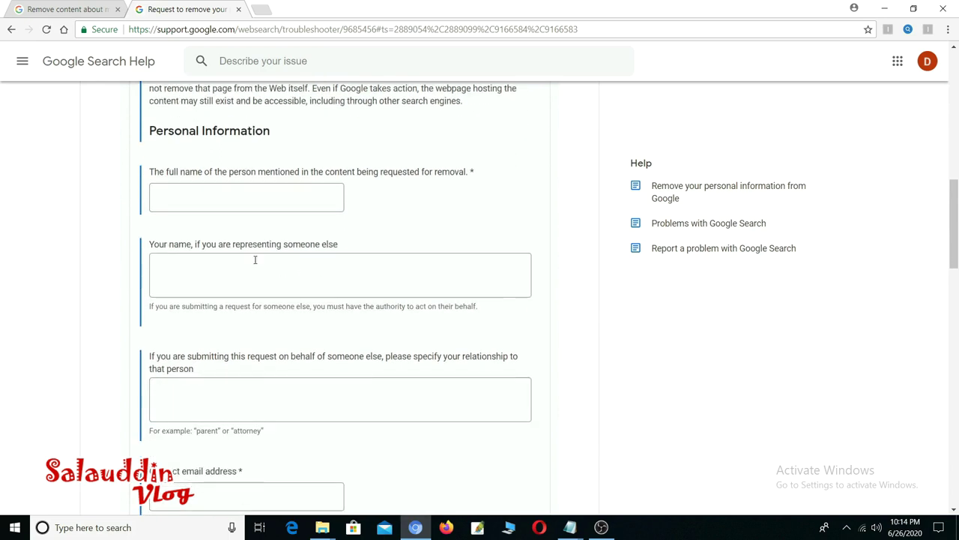
click(189, 198)
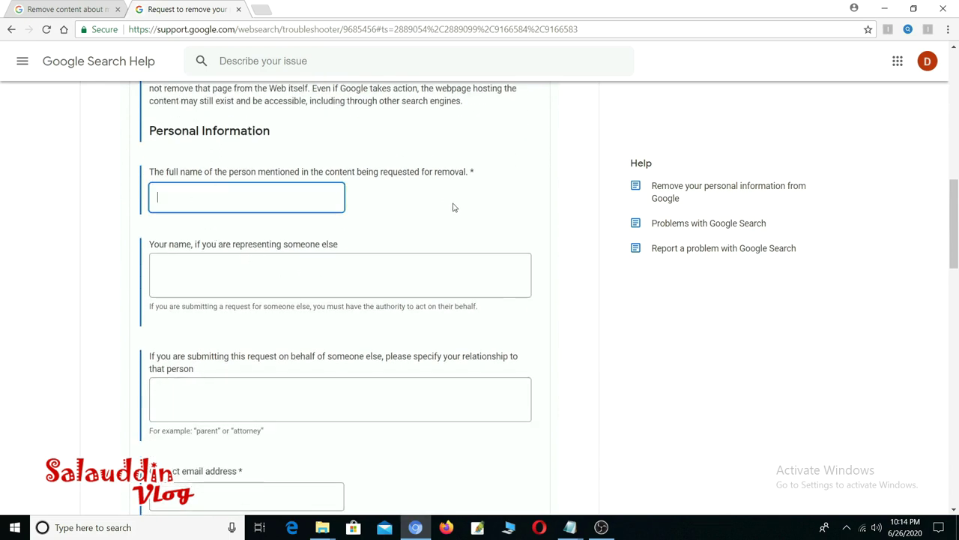
click(412, 201)
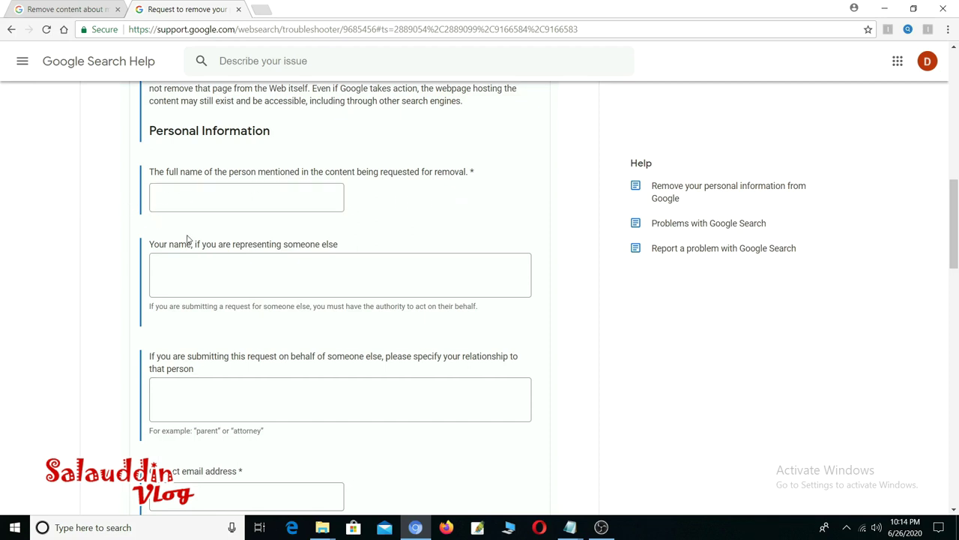
click(186, 271)
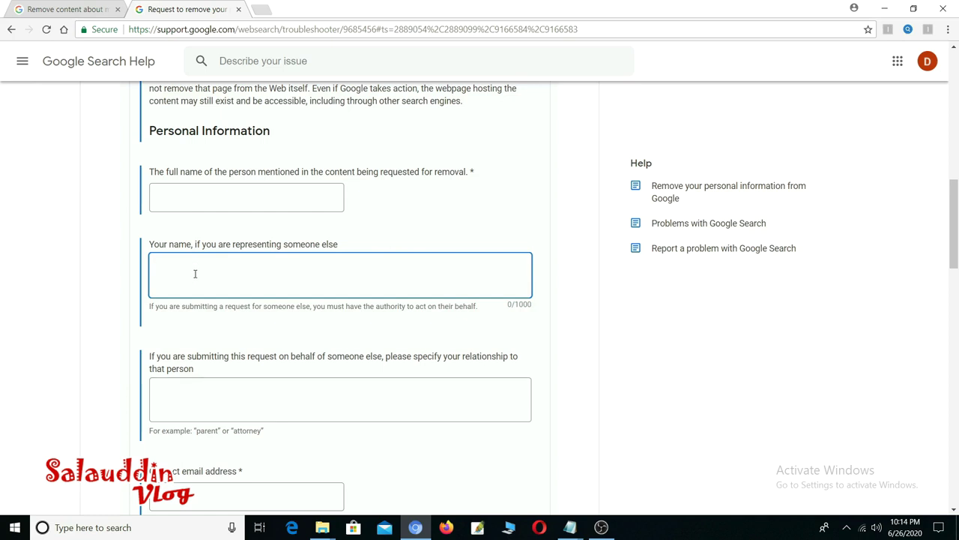
click(179, 189)
click(177, 279)
Step: Examine the relationship and contact email fields and the question whether the offending webpage is live
scroll(600, 404, down, 2)
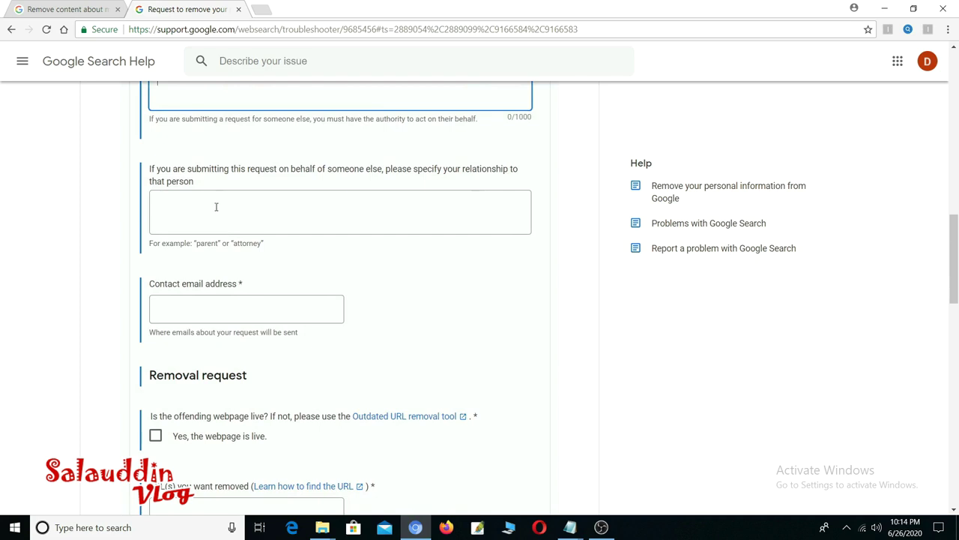
scroll(216, 203, up, 2)
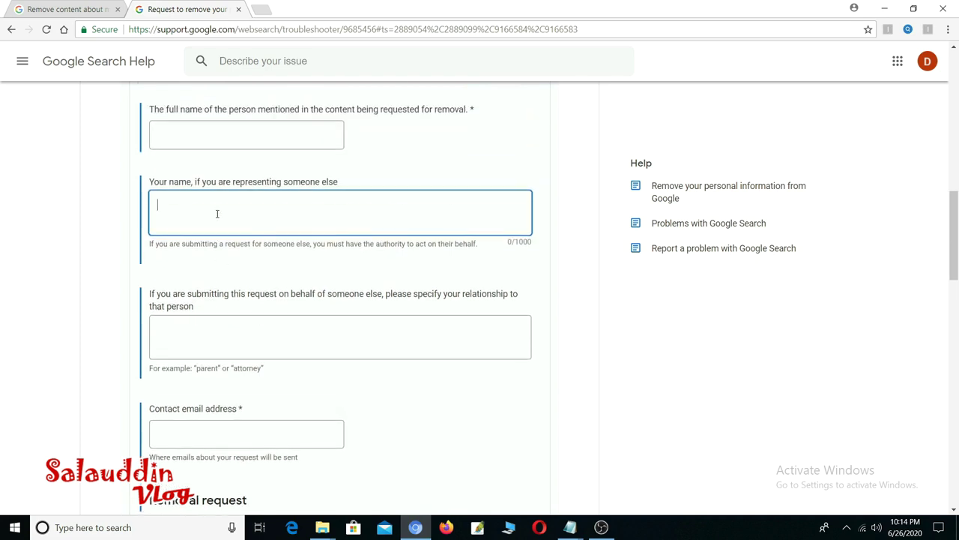
click(197, 337)
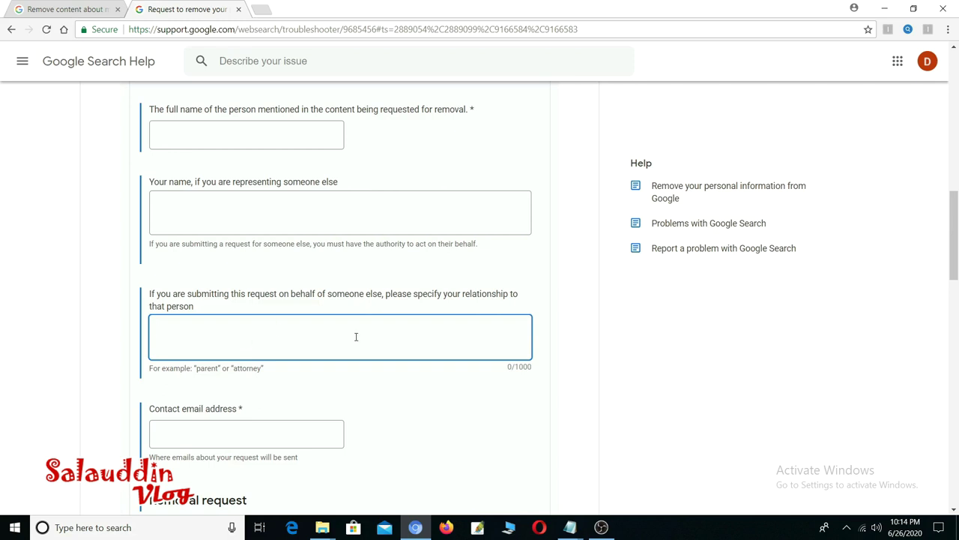
scroll(413, 364, down, 2)
click(236, 310)
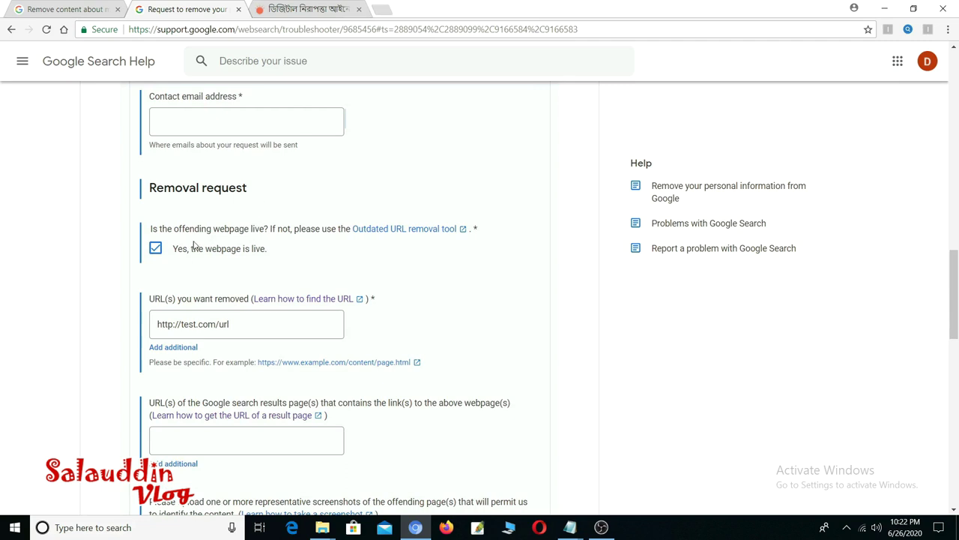
drag(188, 229, 242, 259)
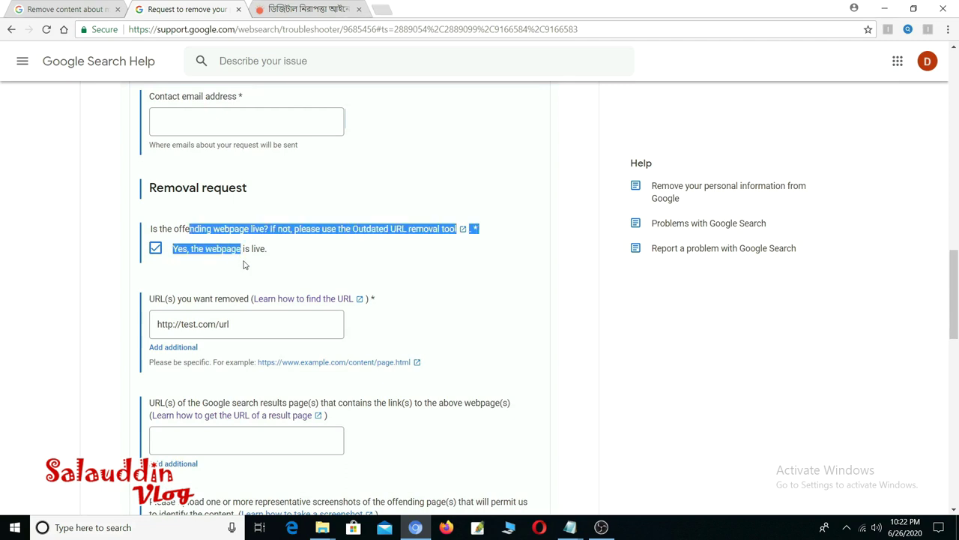
click(246, 263)
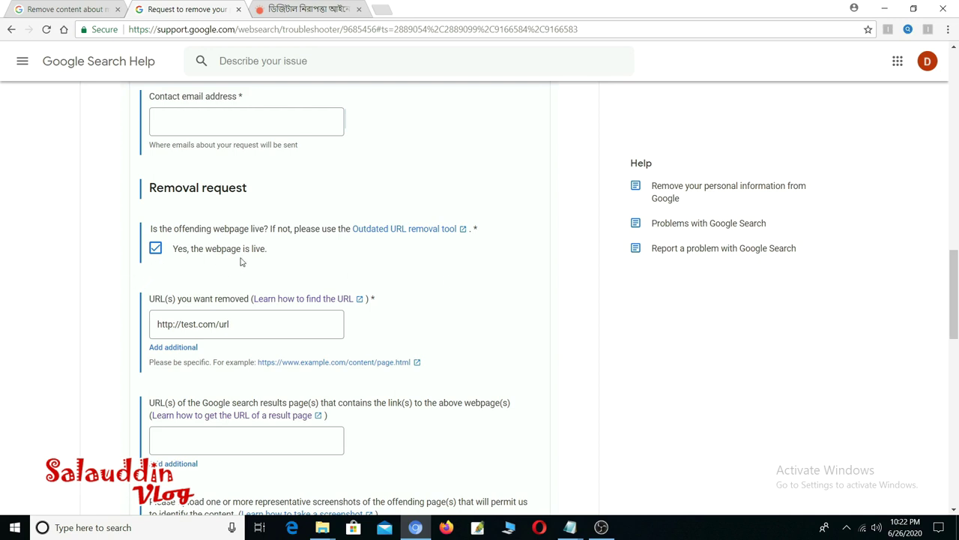
Step: Enter the Prothom Alo article's address as the URL to remove in the removal request form
click(289, 331)
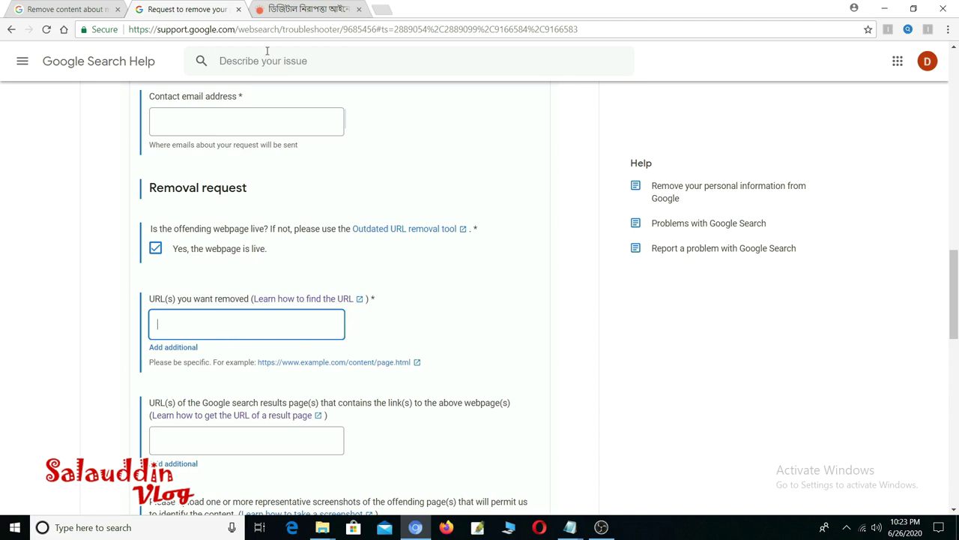
click(299, 13)
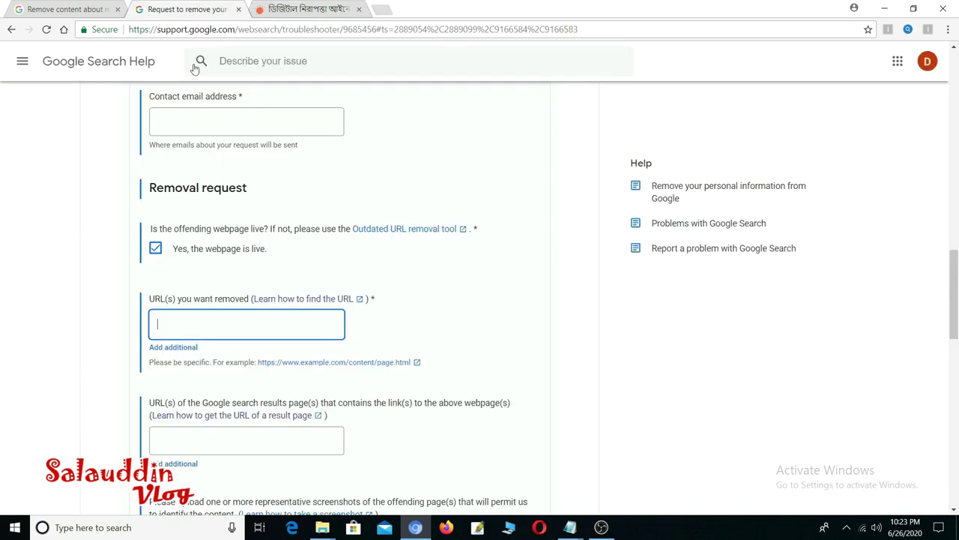
click(189, 10)
key(ctrl+v)
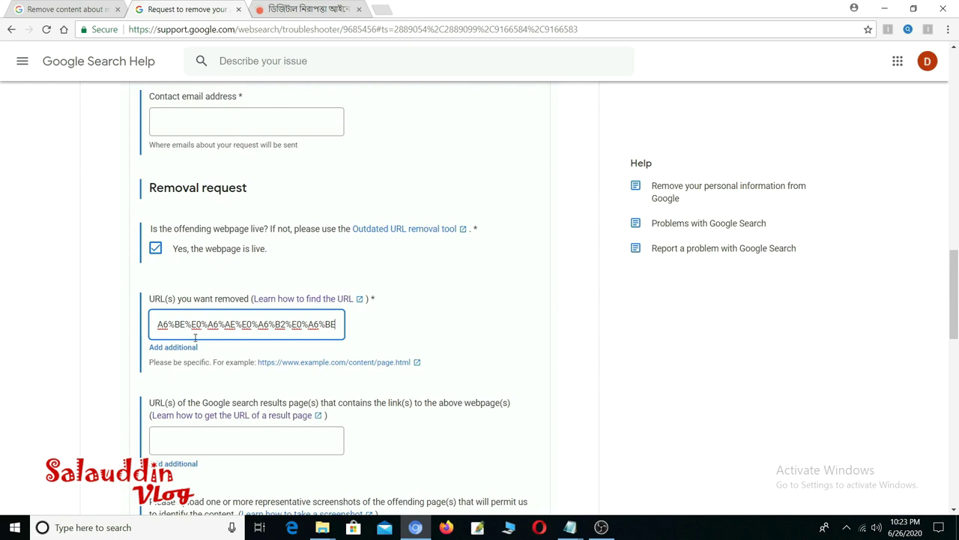
drag(332, 330, 8, 331)
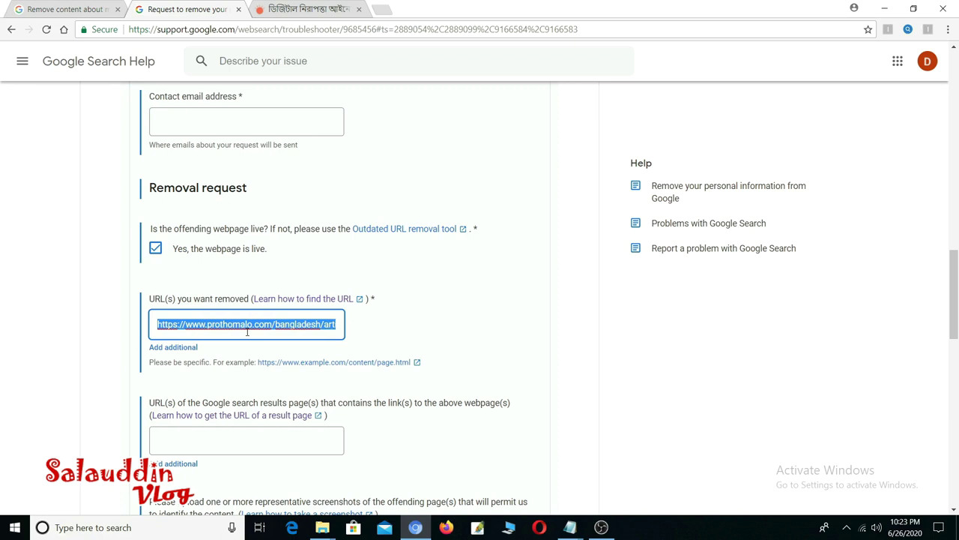
click(411, 331)
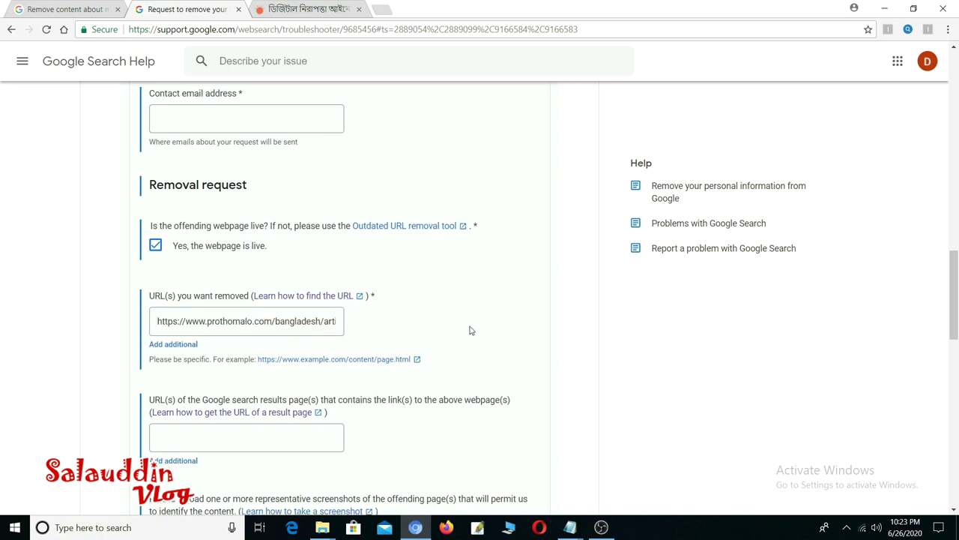
Step: Check the form's field for Google search results page URLs and open Google's home page in a new browser tab
scroll(300, 334, down, 2)
click(189, 316)
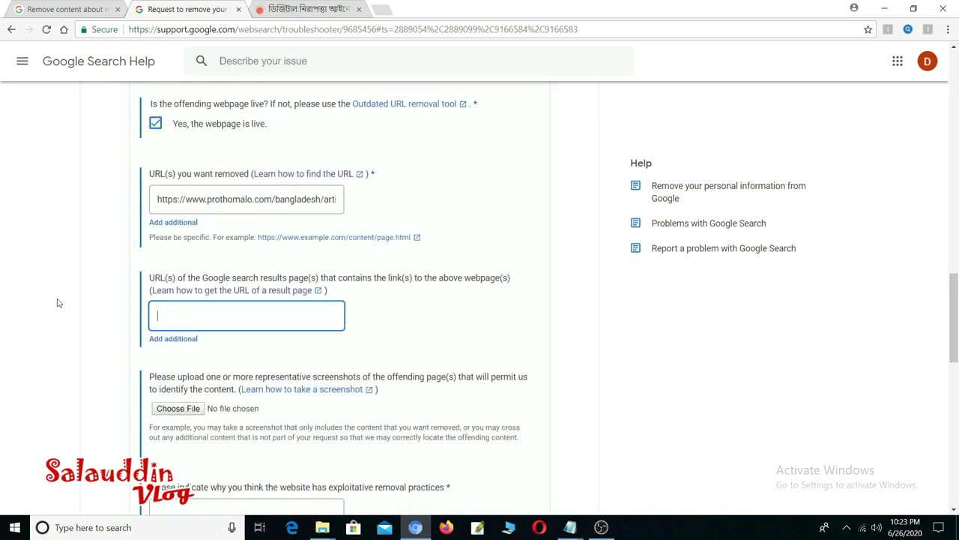
click(96, 293)
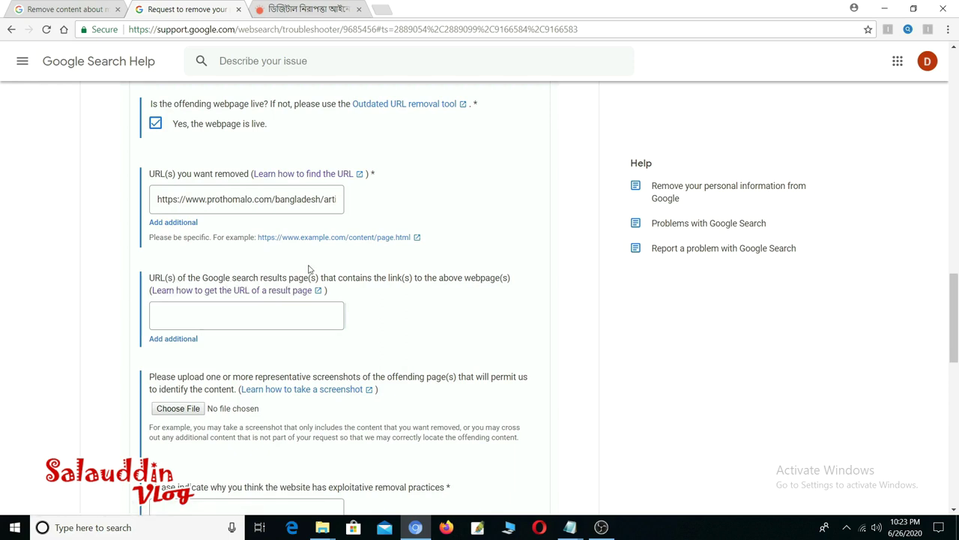
click(291, 9)
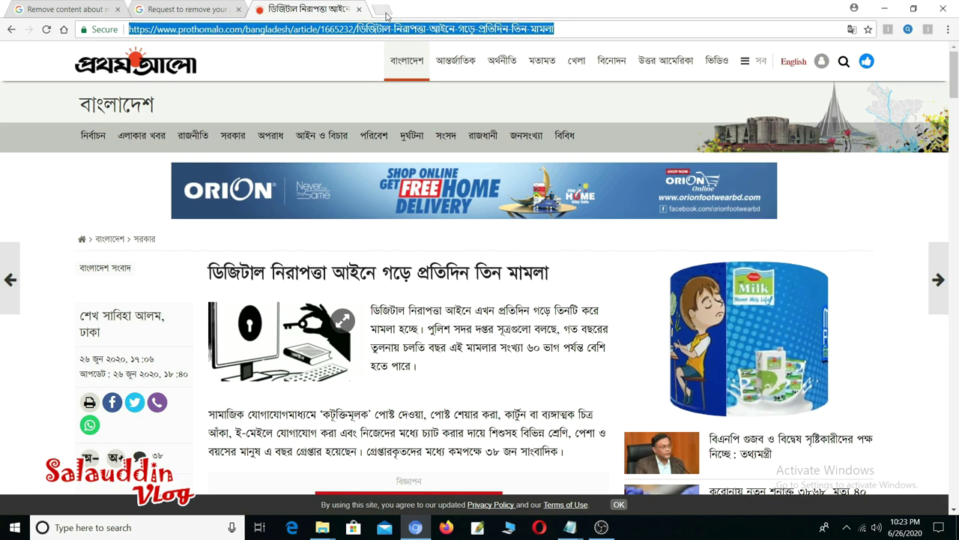
click(386, 15)
text(g)
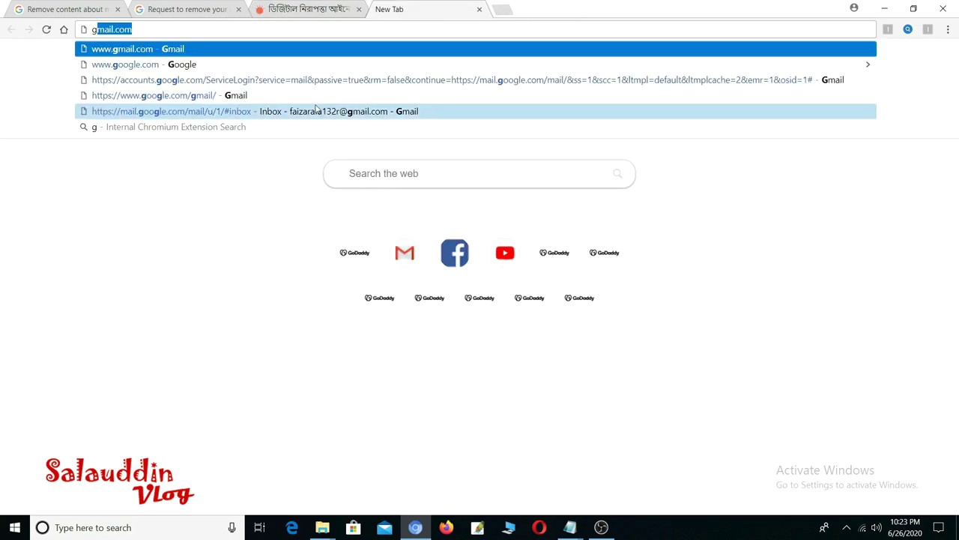
click(140, 69)
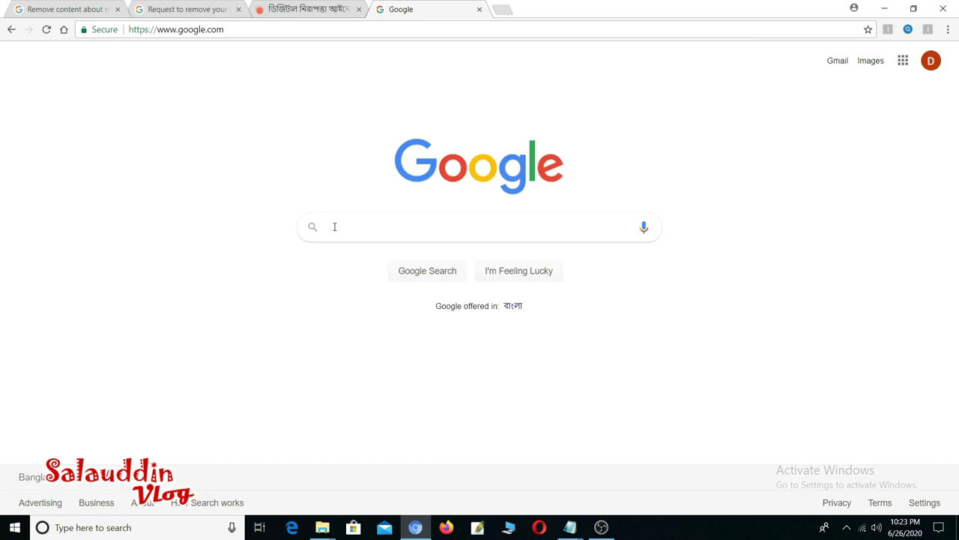
Step: Copy the article URL from the removal form and search Google for it
click(180, 9)
triple_click(260, 199)
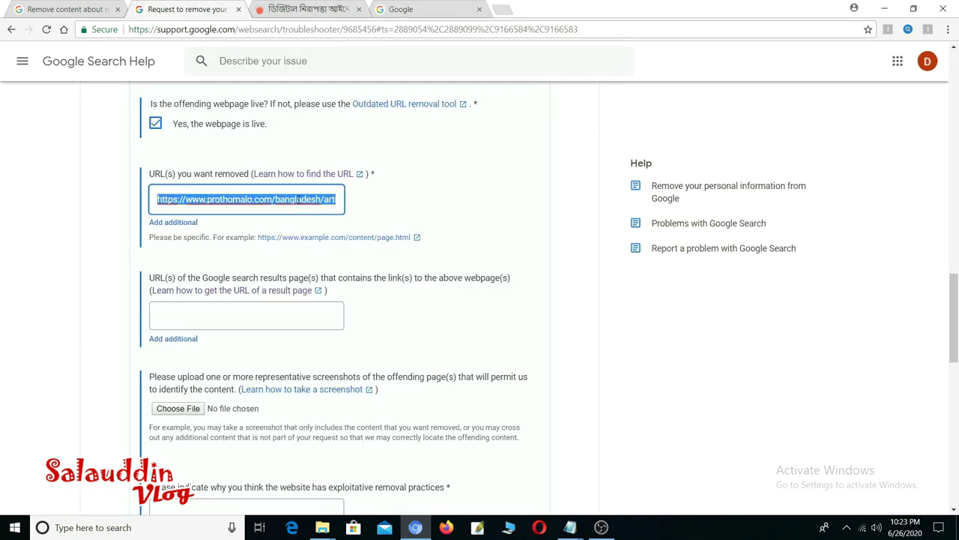
click(413, 15)
key(ctrl+v)
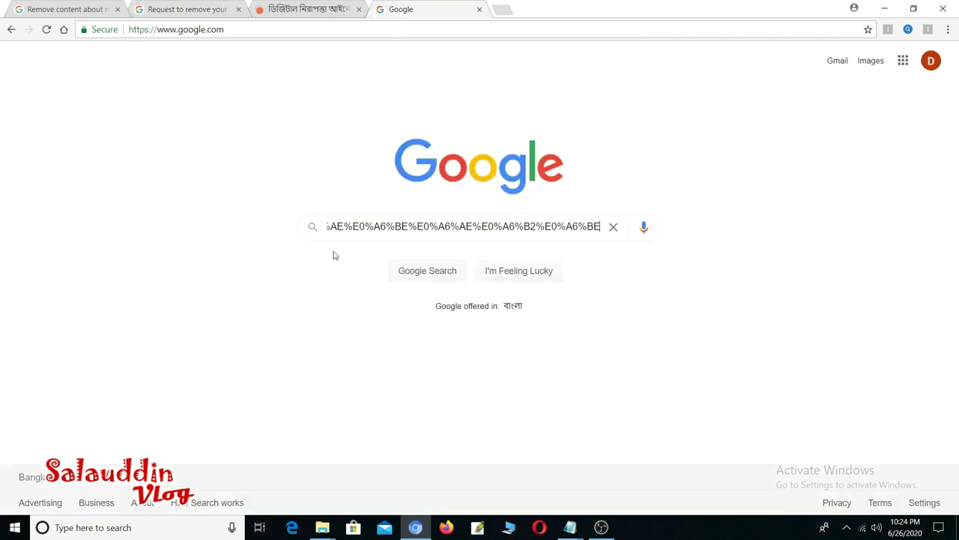
click(544, 273)
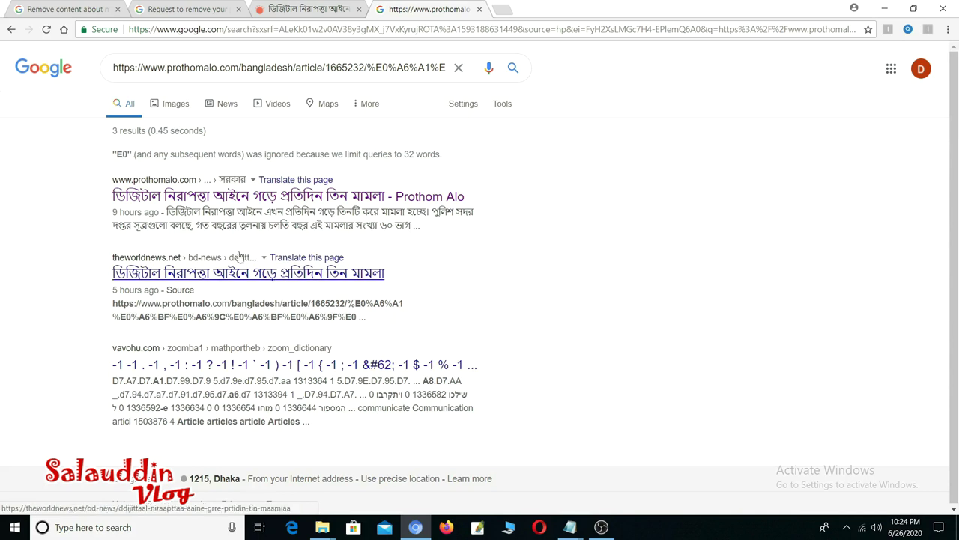
Step: Copy the address of the Google results page and enter it in the form's search results page URL field
click(205, 31)
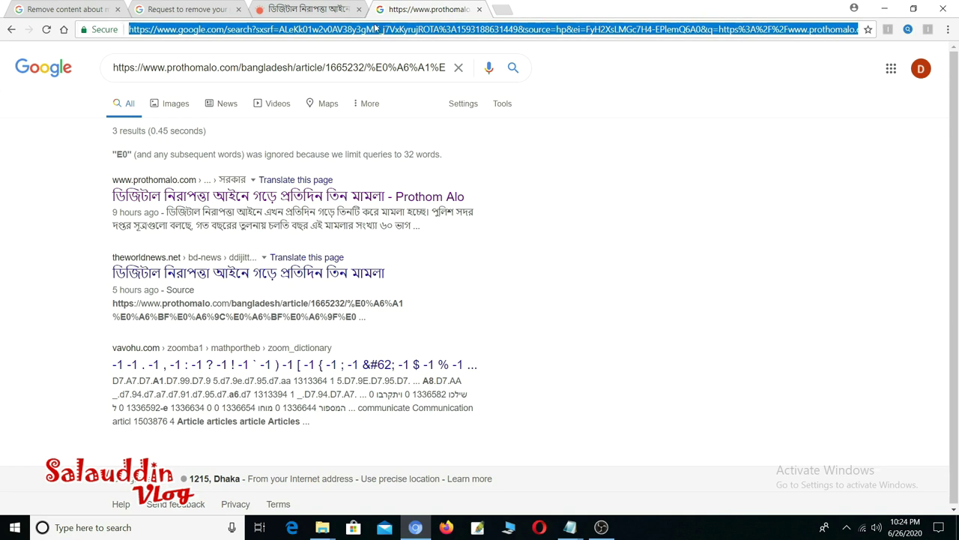
right_click(320, 31)
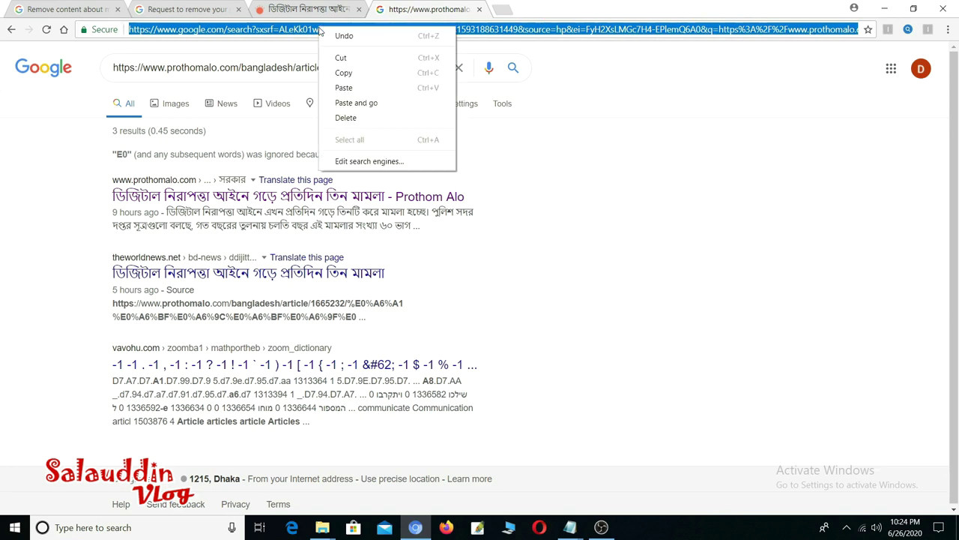
click(339, 72)
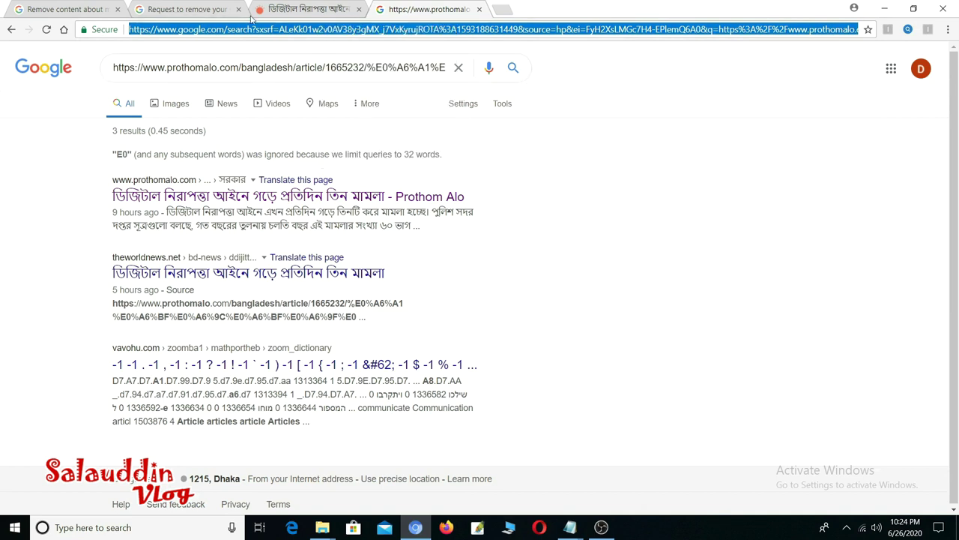
click(192, 10)
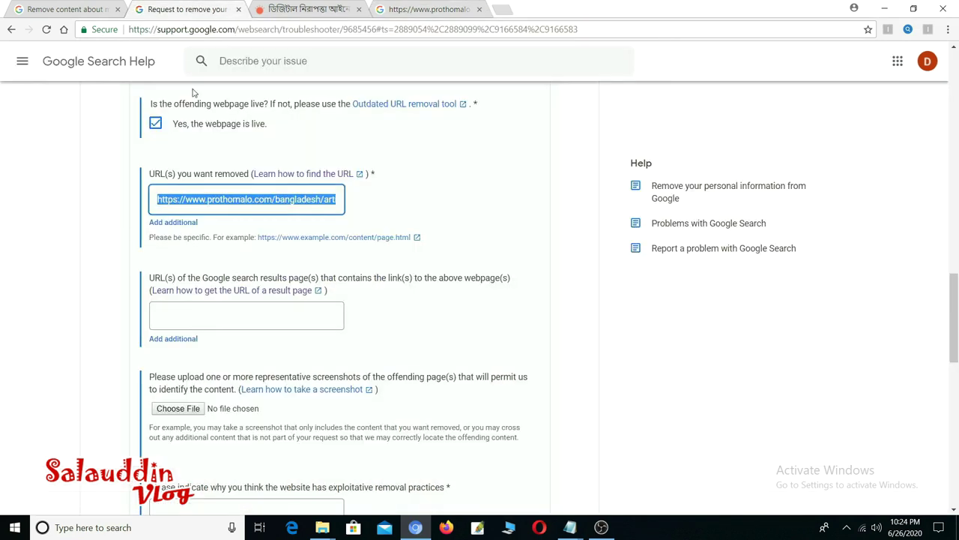
click(230, 312)
key(ctrl+v)
click(390, 335)
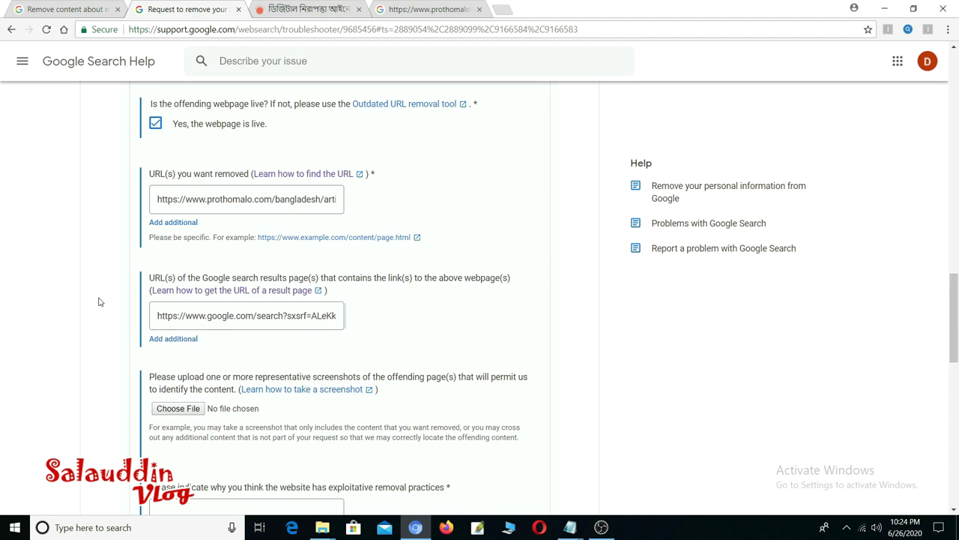
Step: Zoom out the Prothom Alo article page by two levels, capture a screenshot of it and look through the article
scroll(98, 301, down, 2)
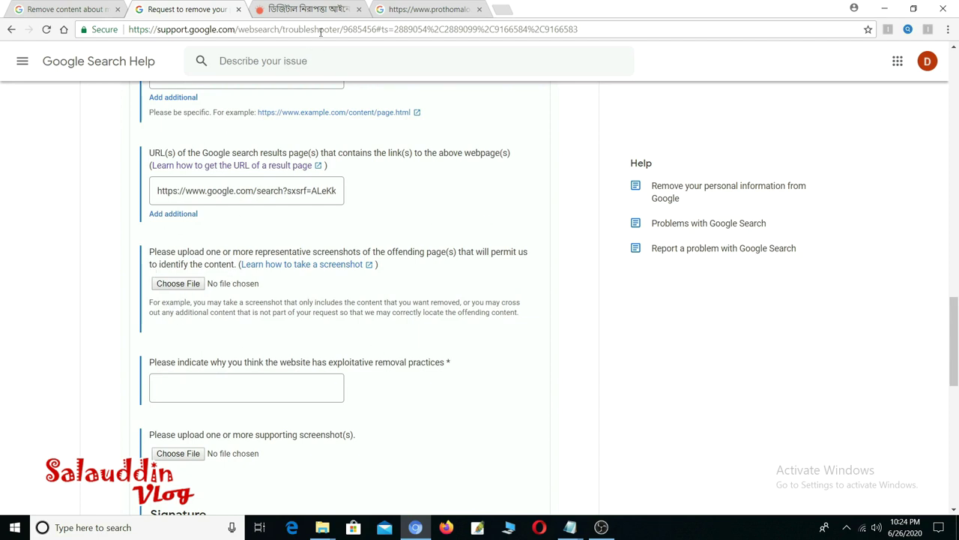
click(321, 8)
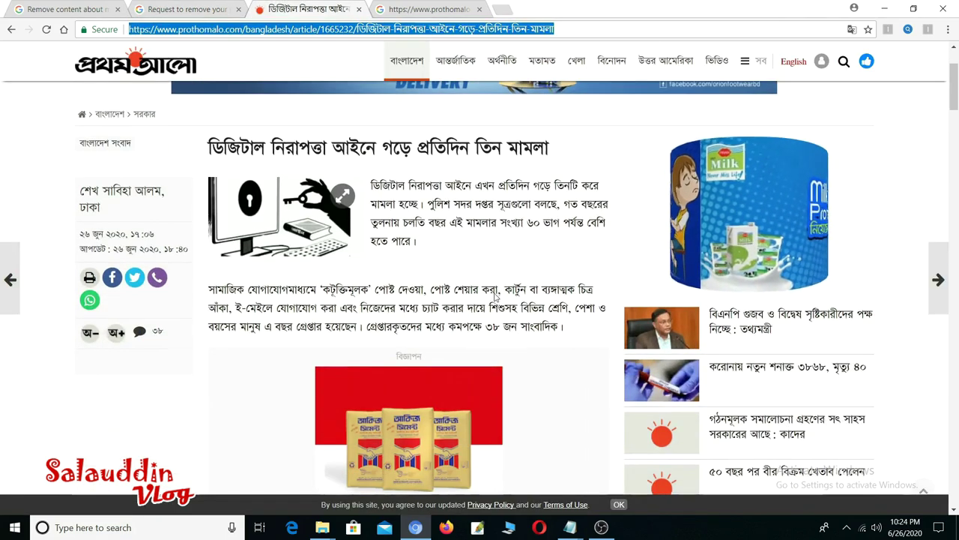
key(ctrl+minus)
key(ctrl+minus)
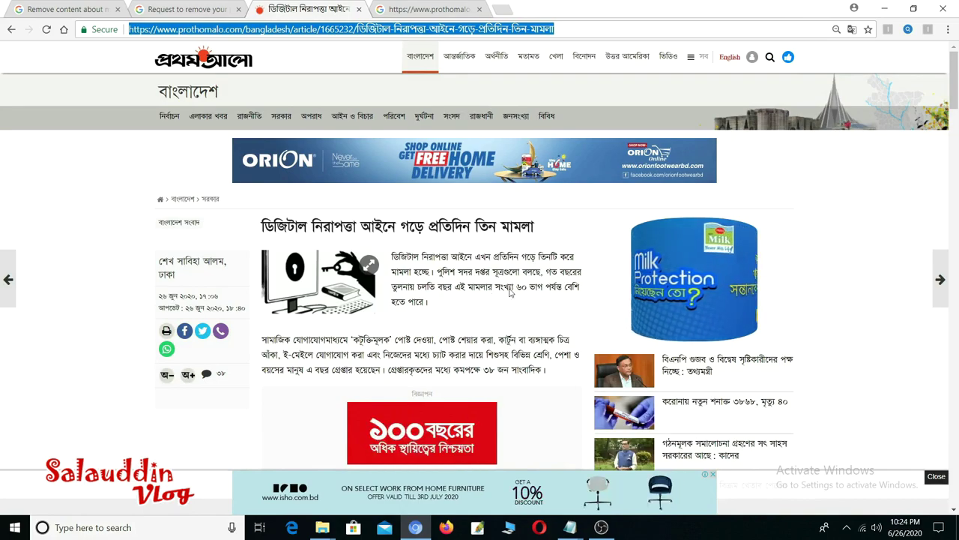
scroll(509, 292, down, 15)
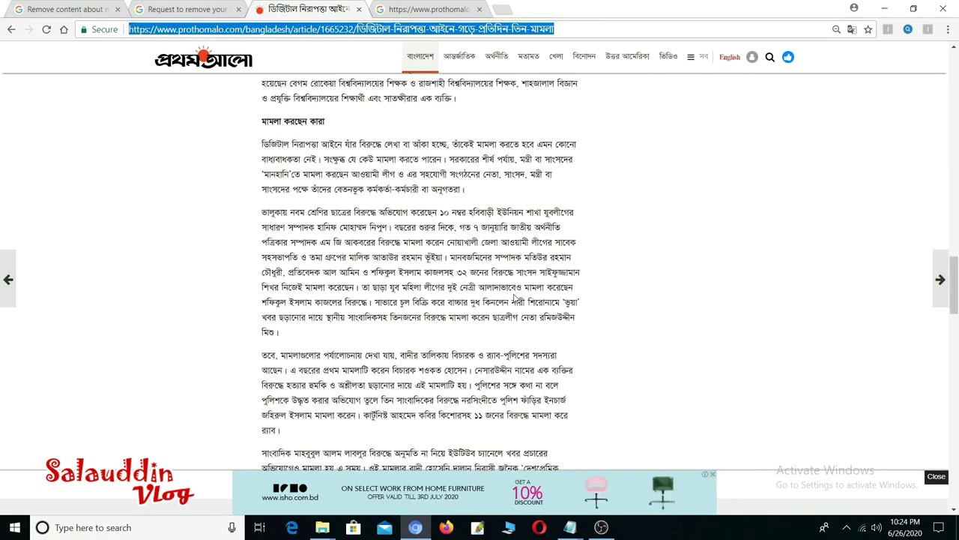
scroll(514, 297, down, 5)
scroll(514, 300, up, 15)
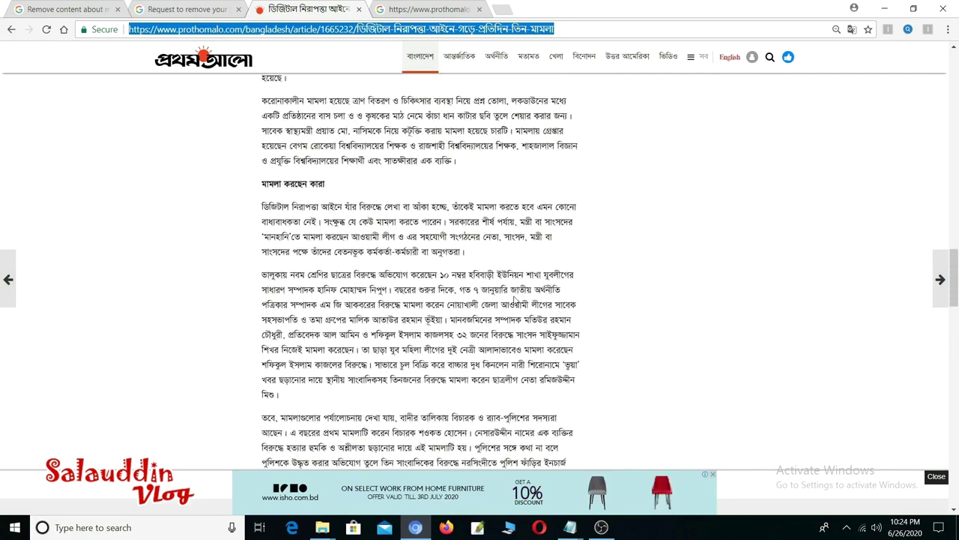
scroll(514, 299, up, 10)
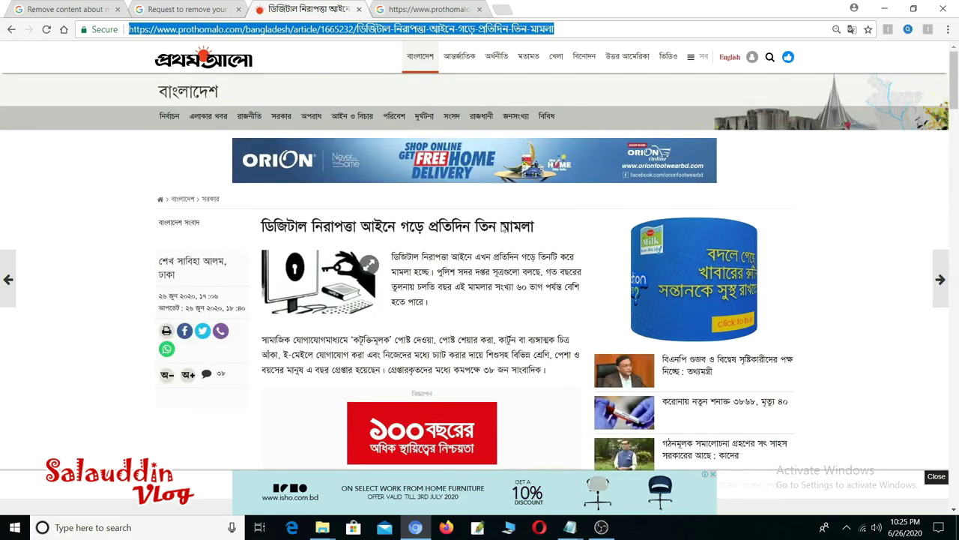
scroll(453, 260, down, 9)
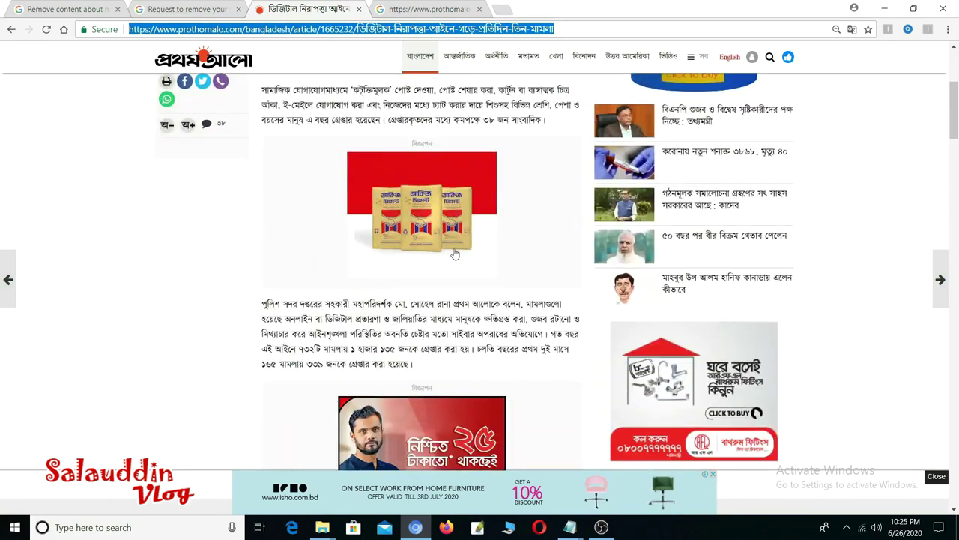
scroll(453, 260, up, 10)
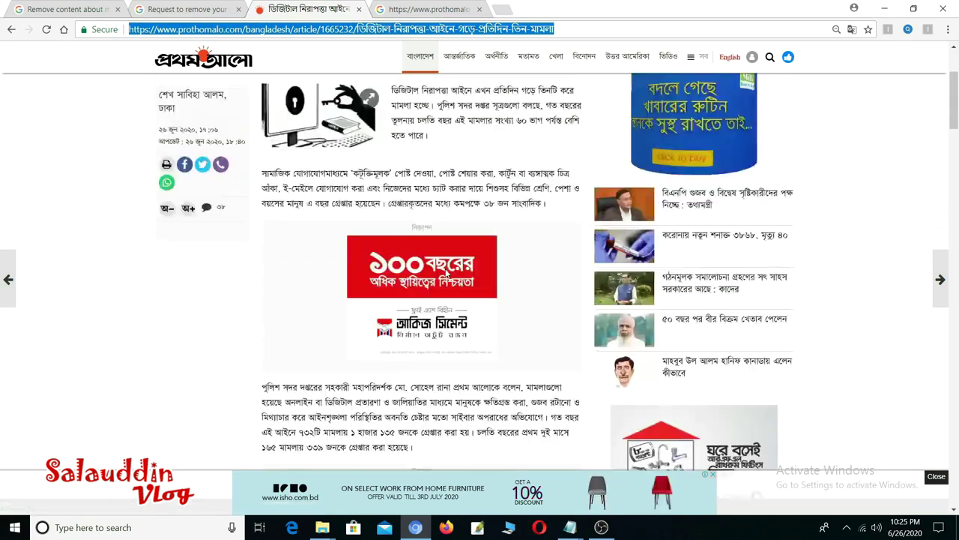
Step: Launch Paint with the mspaint command and paste the captured article screenshot onto the canvas
click(502, 9)
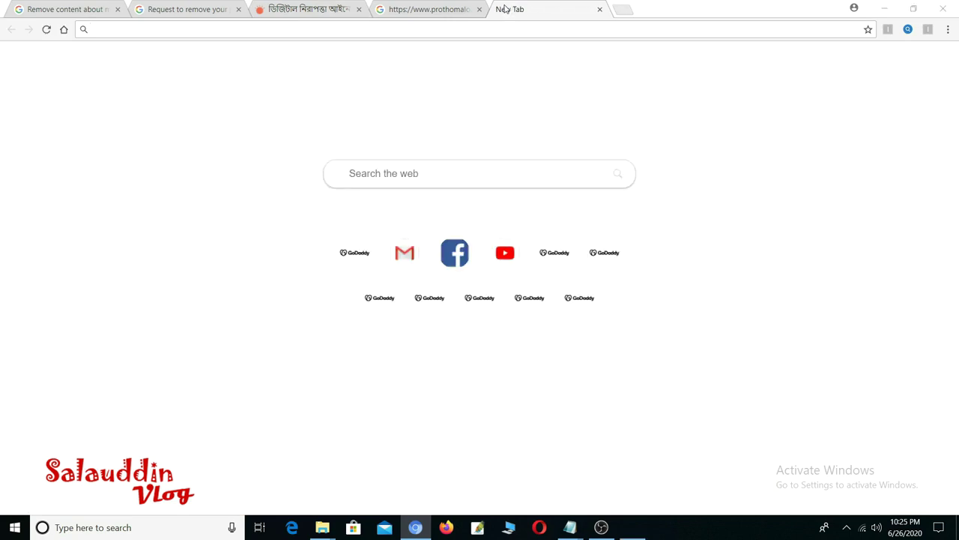
key(super+r)
text(mspaint)
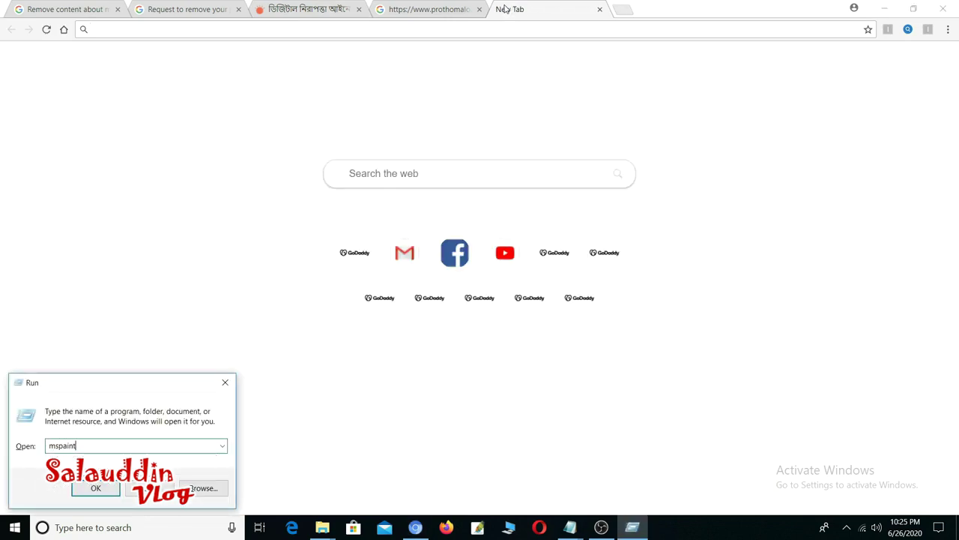
key(Return)
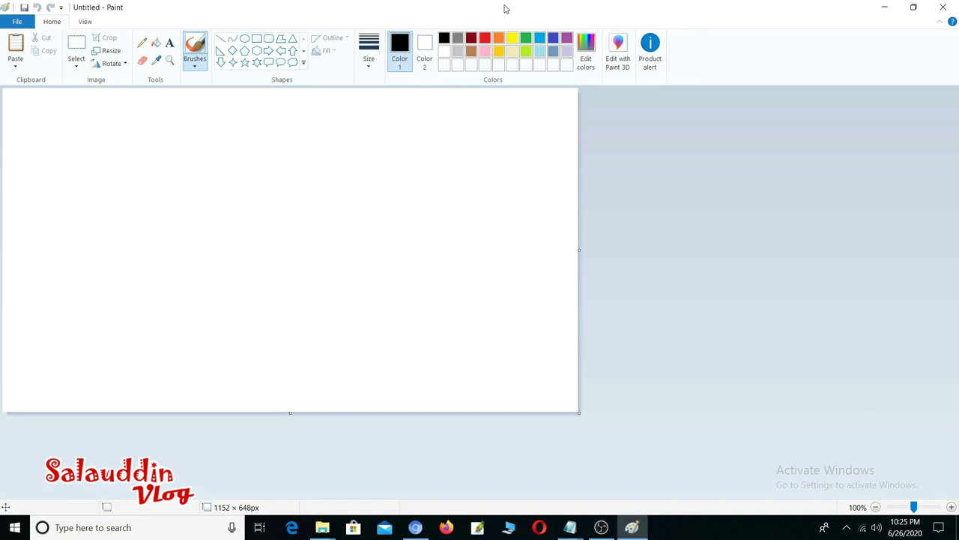
key(ctrl+v)
Step: Crop the screenshot to the article area, about 905 × 857 px, and start saving it as a PNG on the Desktop
scroll(314, 294, down, 1)
drag(72, 112, 298, 326)
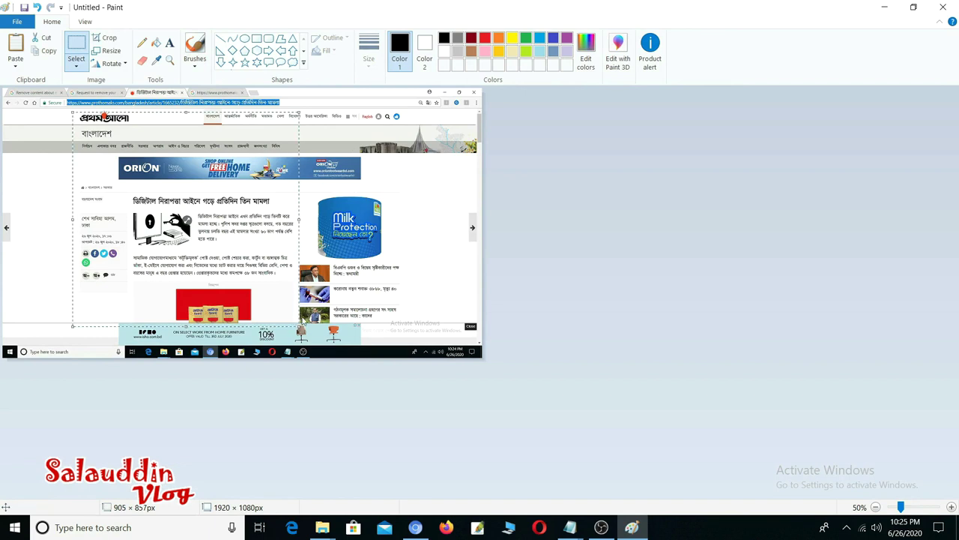
click(105, 37)
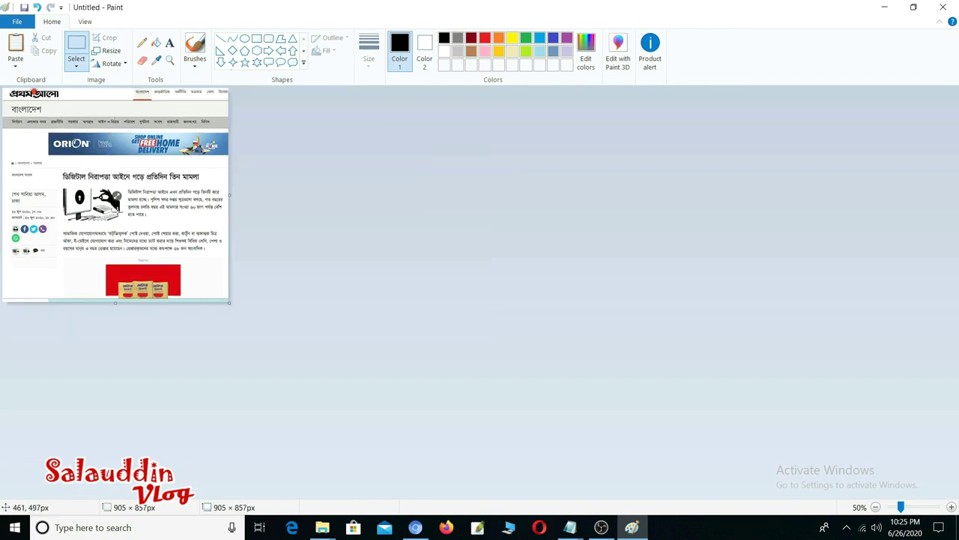
key(ctrl+s)
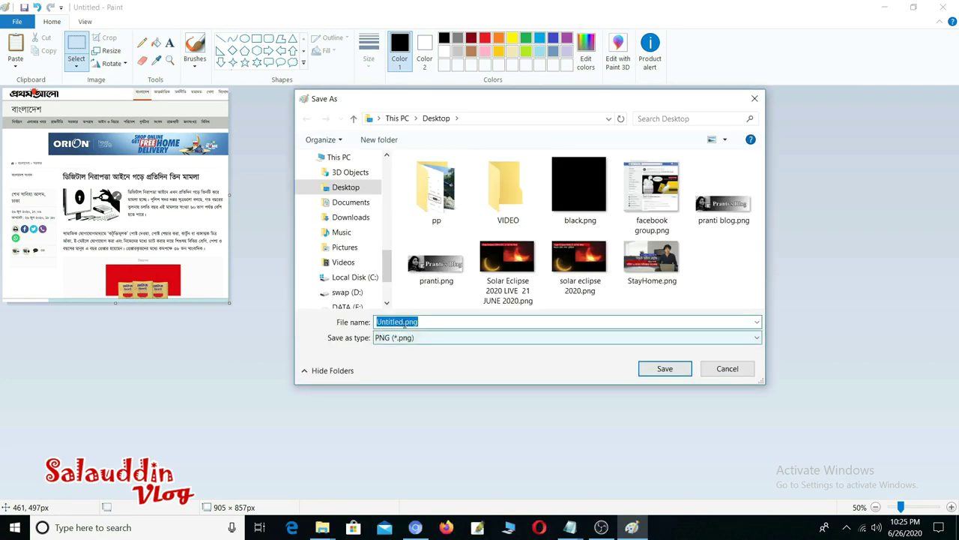
Step: Switch to the browser's Google removal form and attach news about me.png from the Desktop as the representative screenshot of the offending page
key(alt+Tab)
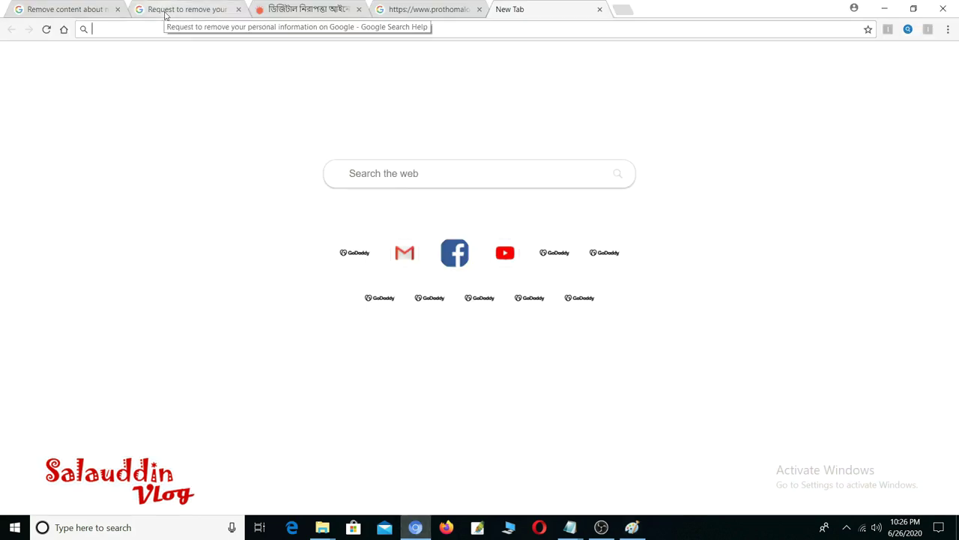
click(164, 7)
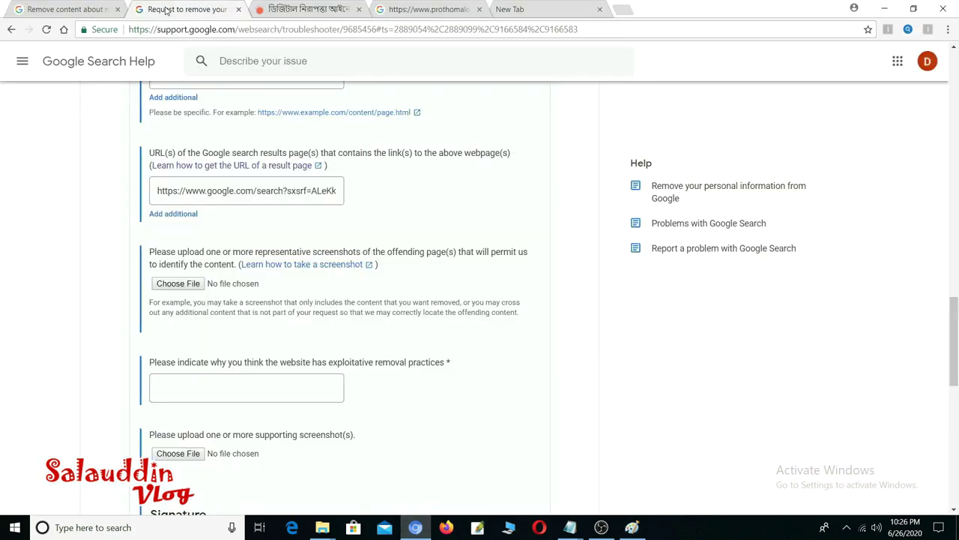
click(177, 283)
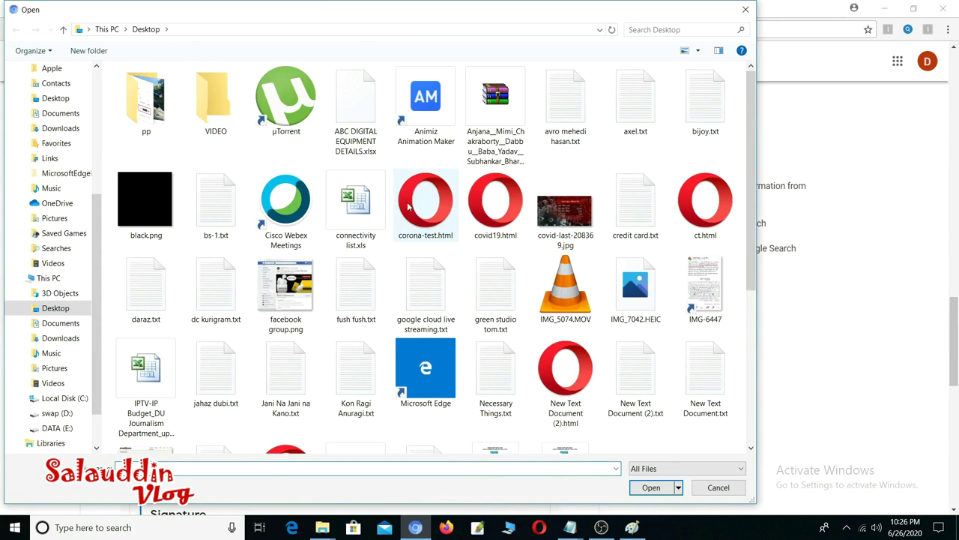
click(480, 289)
click(495, 379)
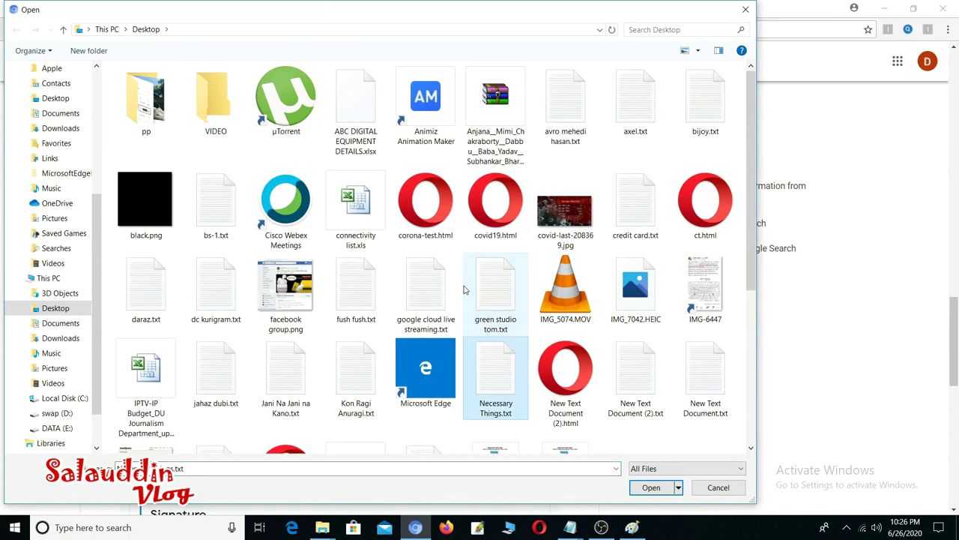
scroll(496, 338, down, 2)
click(145, 367)
click(652, 487)
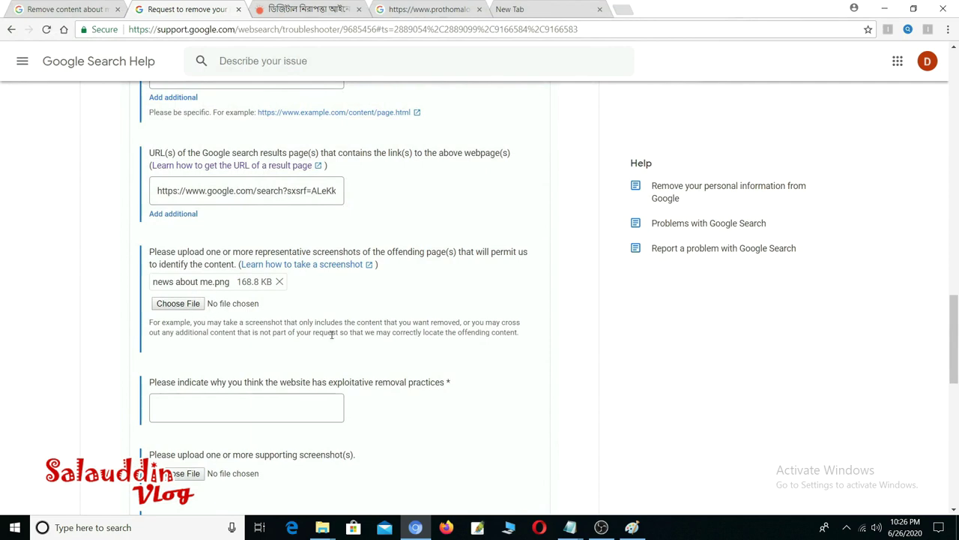
Step: Check the option for attaching another representative screenshot without adding one, and go to the field about exploitative removal practices
click(174, 305)
click(746, 9)
scroll(233, 381, down, 1)
click(201, 349)
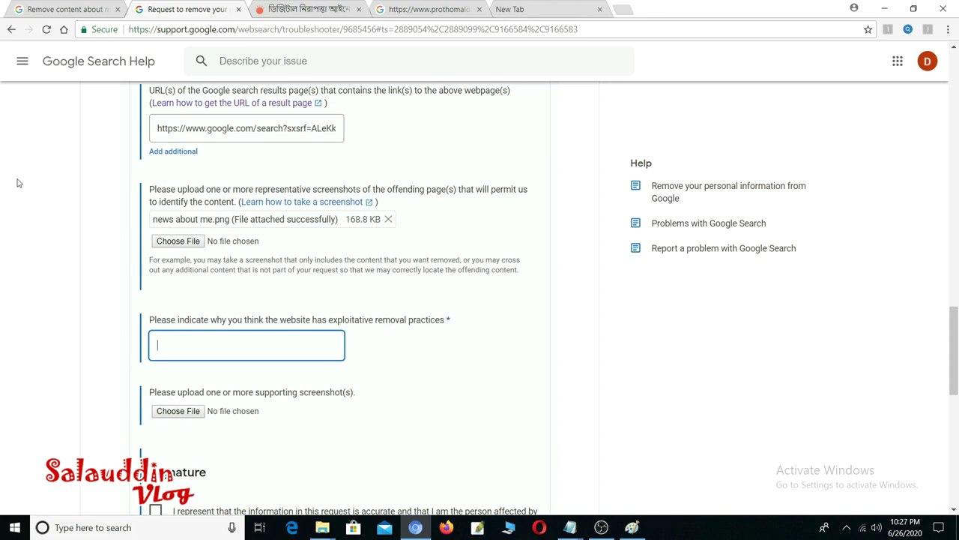
Step: Browse the Desktop files for the supporting screenshot upload and leave the file selection without attaching one
scroll(293, 349, down, 1)
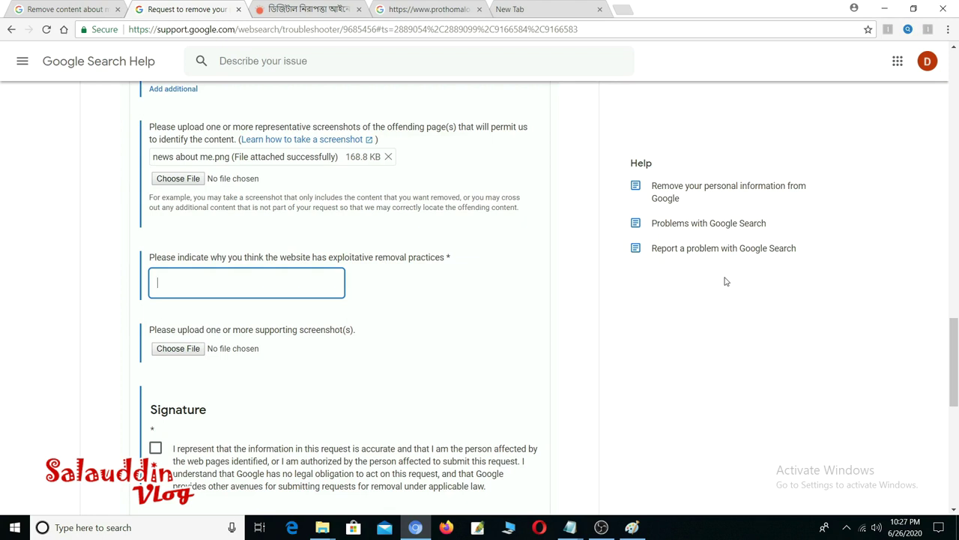
click(180, 350)
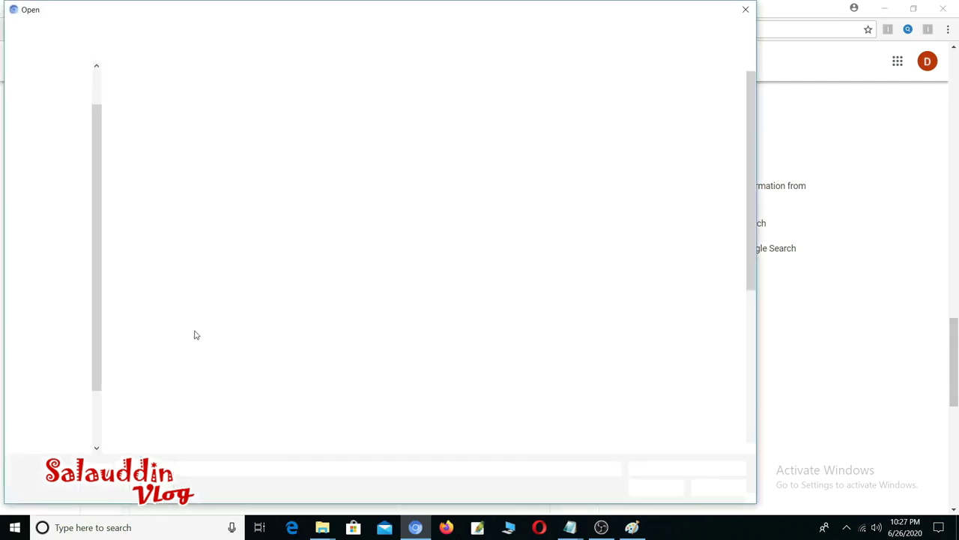
scroll(583, 259, down, 3)
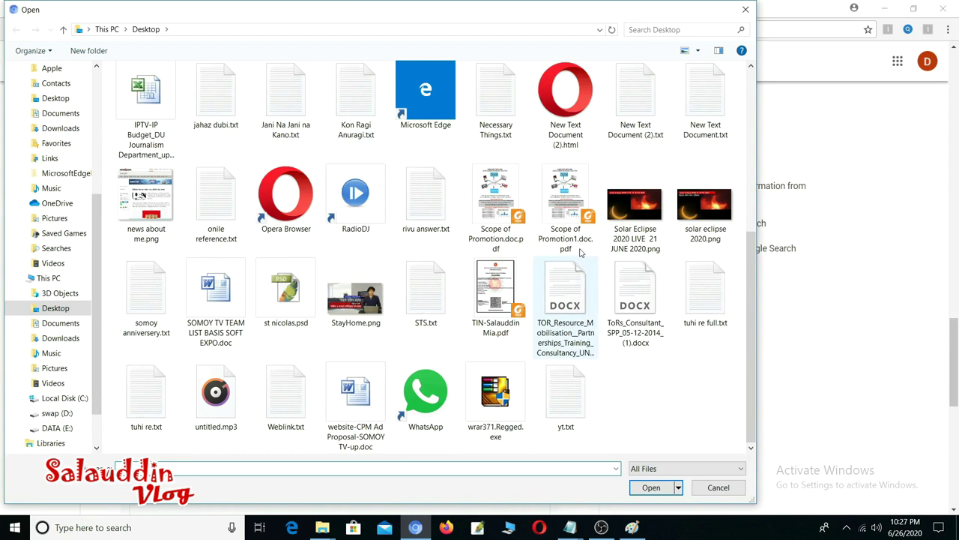
scroll(405, 335, up, 2)
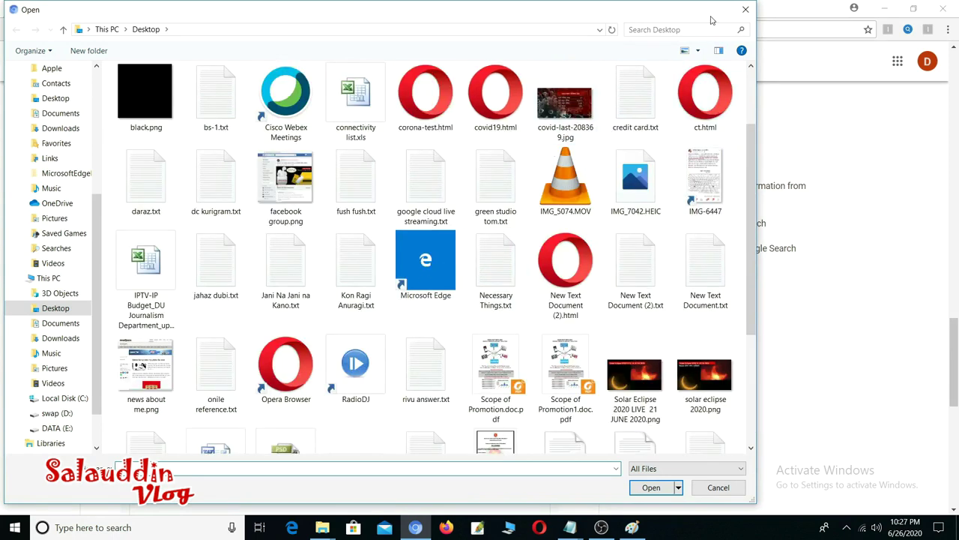
click(746, 9)
scroll(383, 330, down, 2)
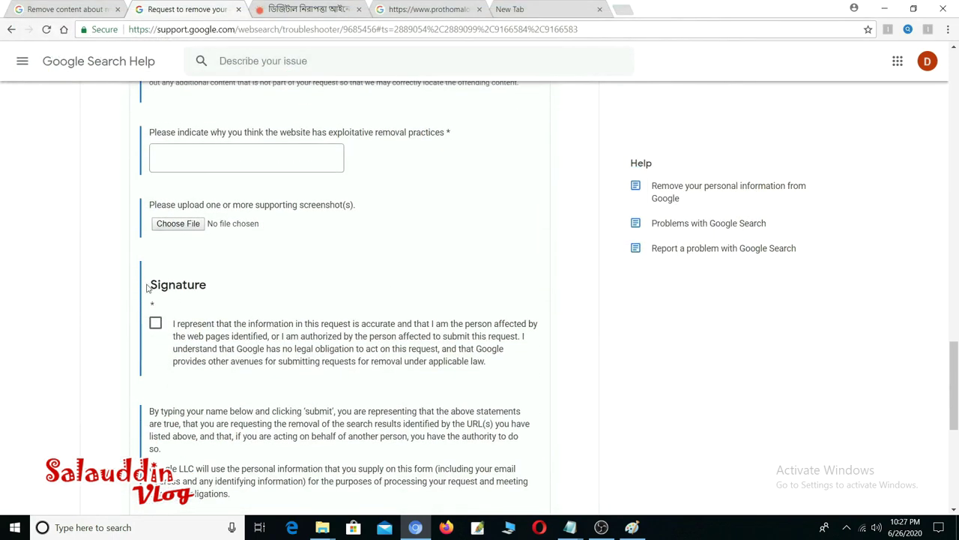
Step: Go through the form's accuracy declaration, the Signature and Date fields and the option for submitting the request
double_click(153, 329)
click(155, 323)
scroll(398, 337, down, 3)
click(278, 306)
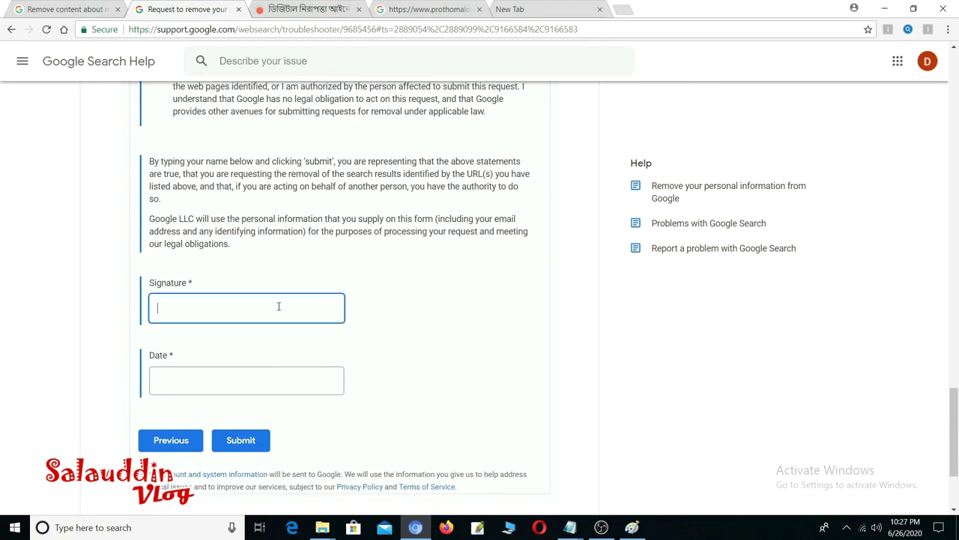
click(264, 381)
click(247, 442)
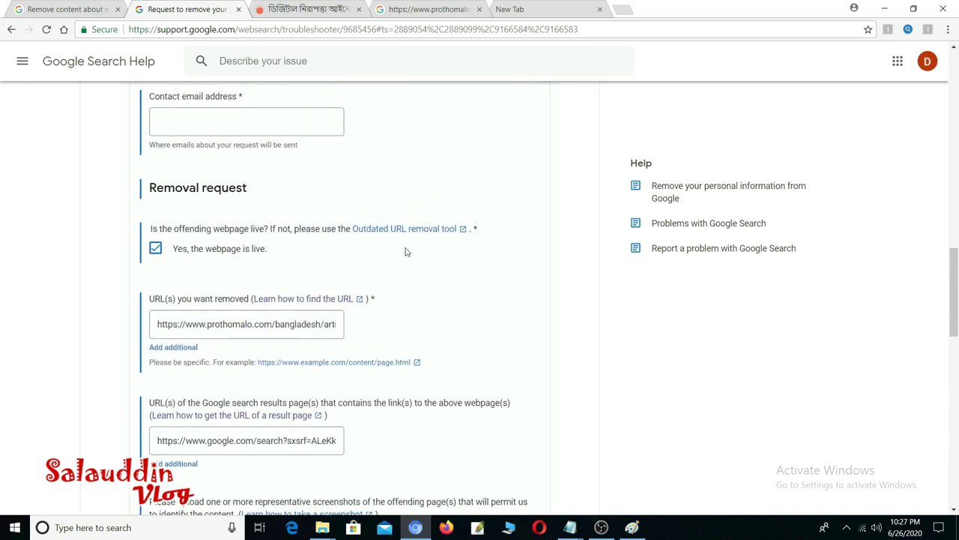
Step: Examine the form's eligibility requirements and highlight the note about what removal from Google's search results covers
scroll(539, 374, up, 9)
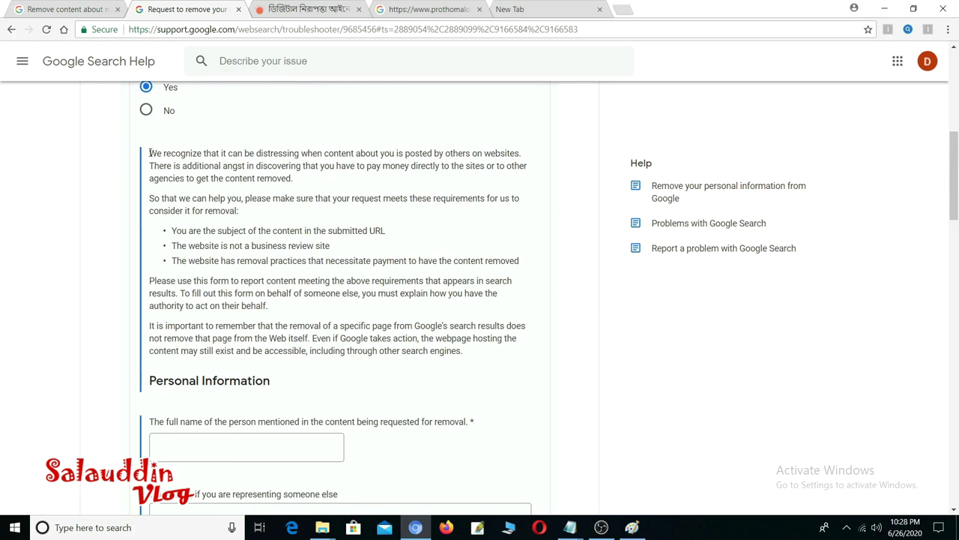
drag(149, 153, 471, 354)
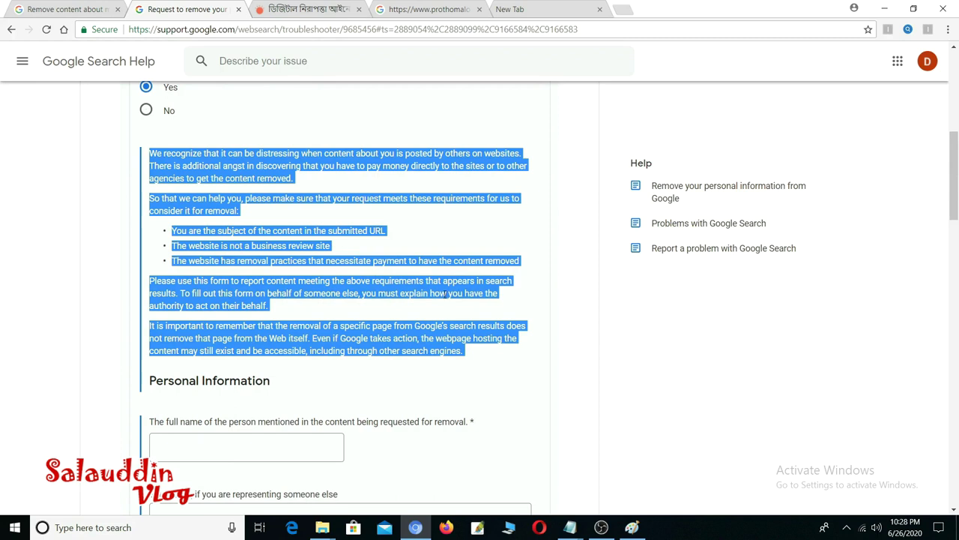
click(384, 231)
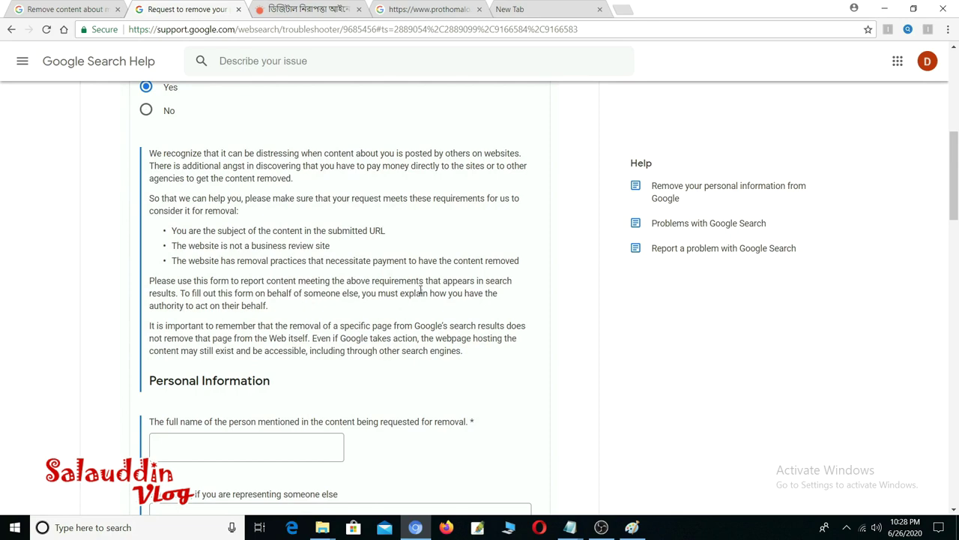
scroll(367, 282, down, 2)
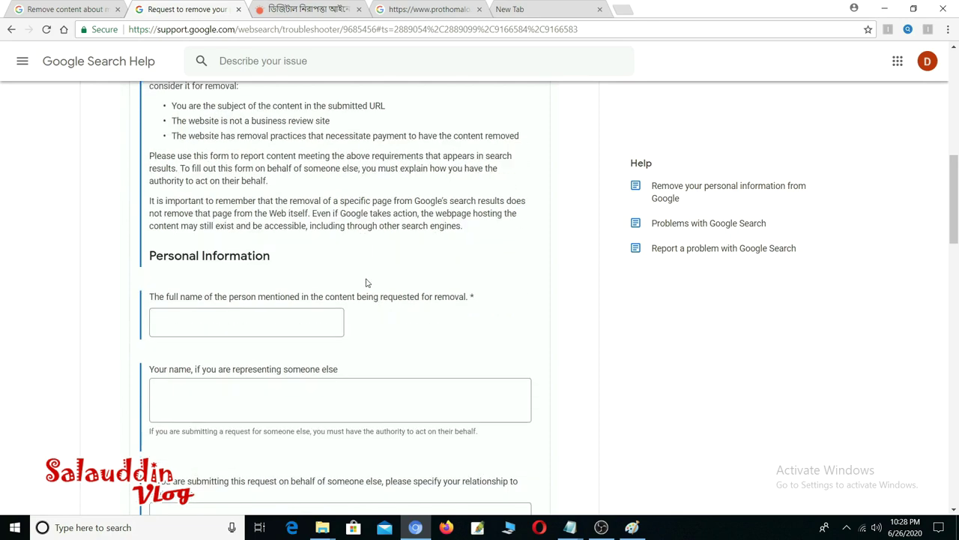
scroll(367, 282, down, 1)
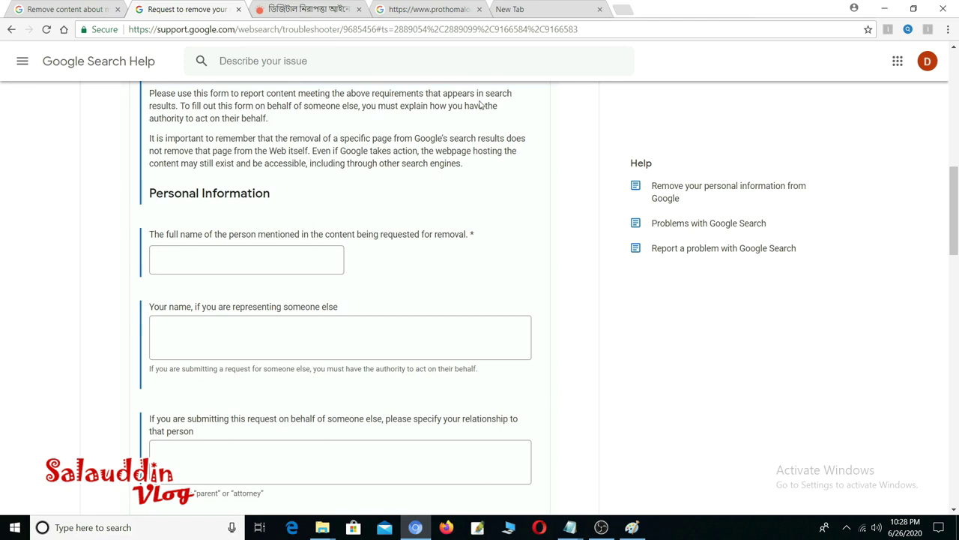
drag(465, 163, 146, 143)
click(148, 141)
drag(150, 141, 495, 170)
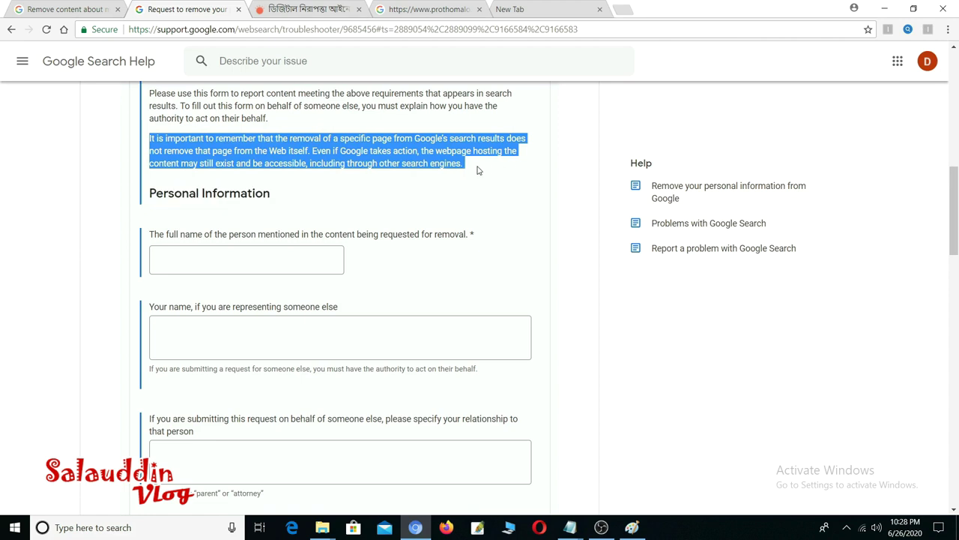
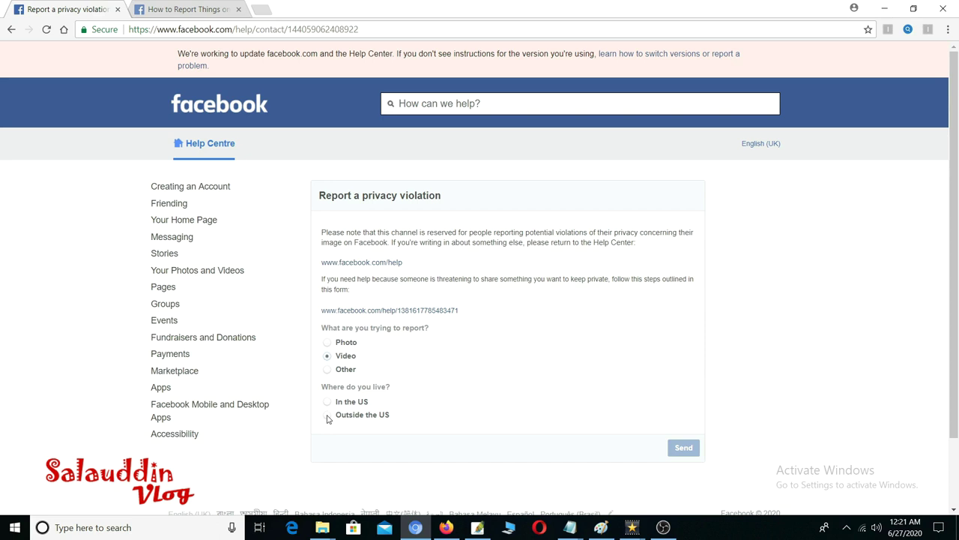
Step: In Facebook's video privacy violation report, choose Outside the US and Yes, I have a URL, and select My privacy as the privacy being violated
scroll(516, 420, down, 3)
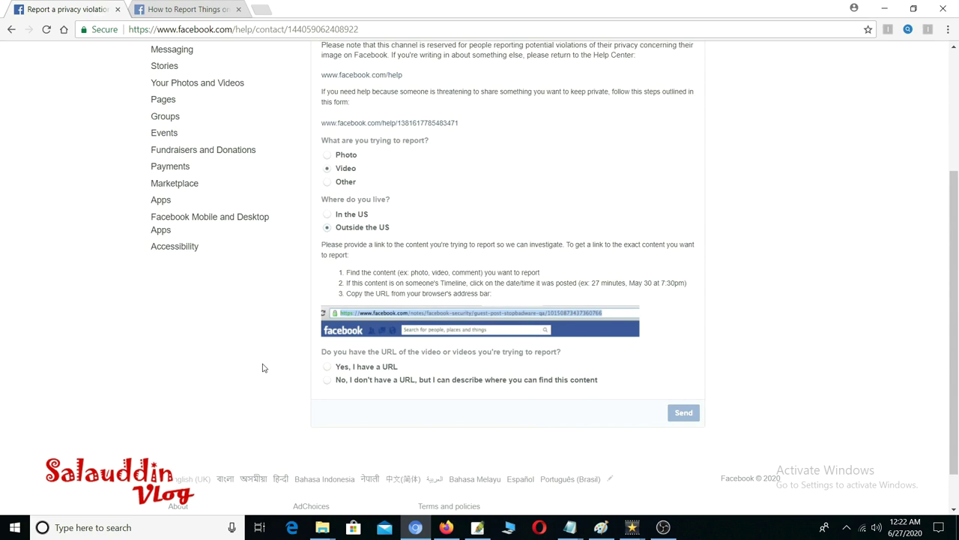
click(327, 368)
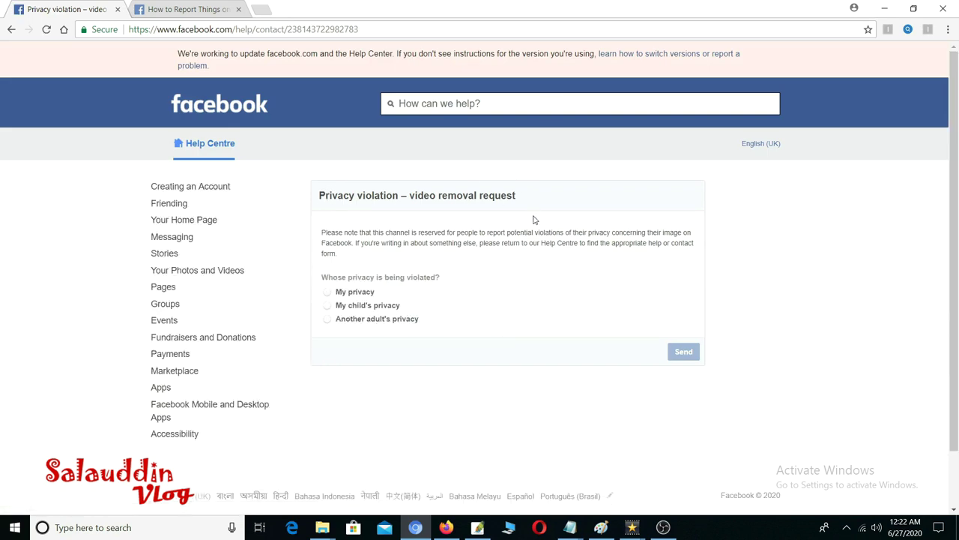
drag(408, 195, 536, 203)
click(497, 233)
click(327, 295)
Step: Go through the video removal request's content link, first name, surname and contact email fields and its accuracy declaration
scroll(633, 363, down, 1)
click(410, 301)
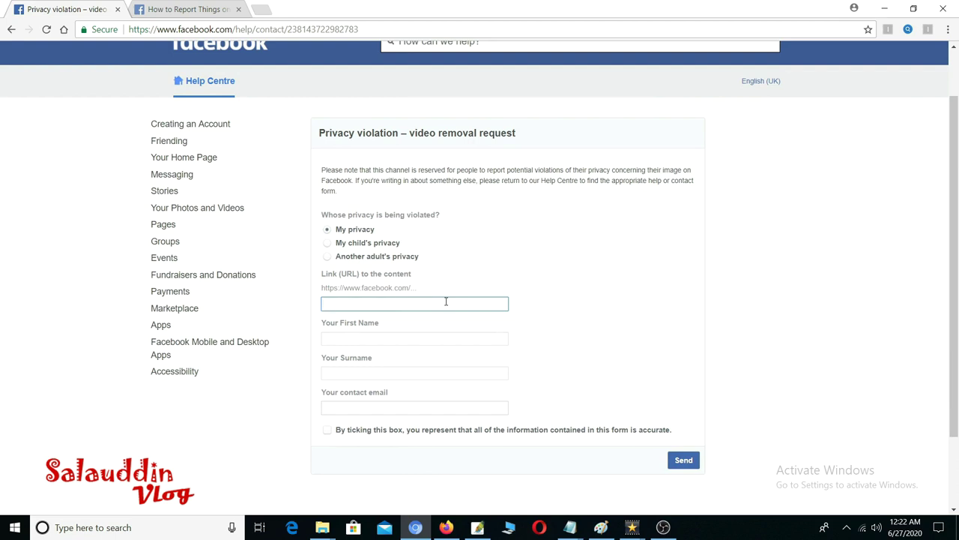
click(380, 340)
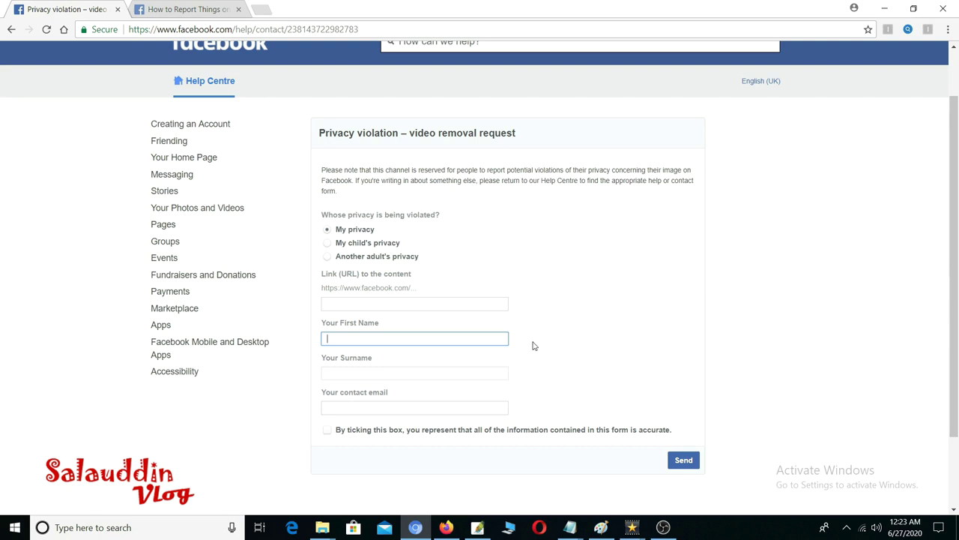
click(388, 374)
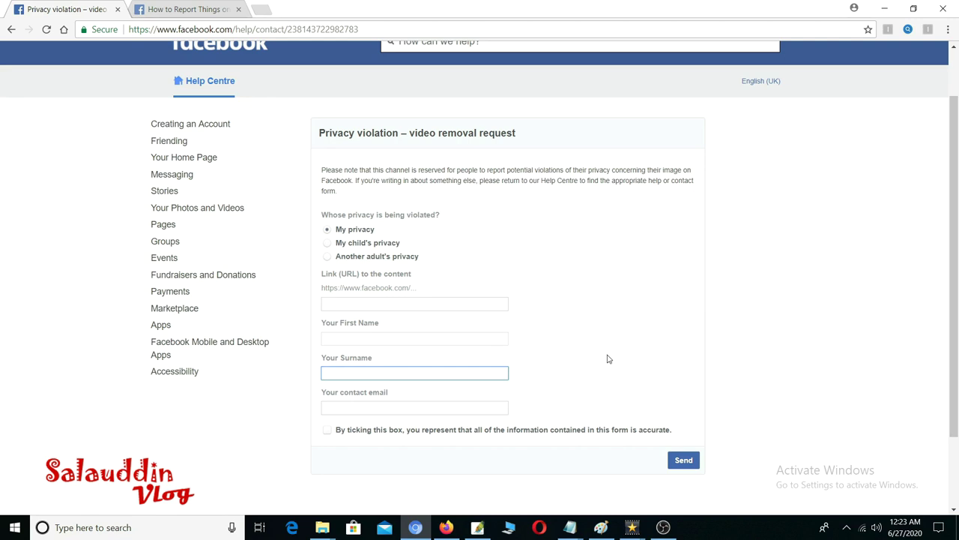
scroll(404, 176, up, 1)
scroll(680, 317, down, 1)
click(630, 172)
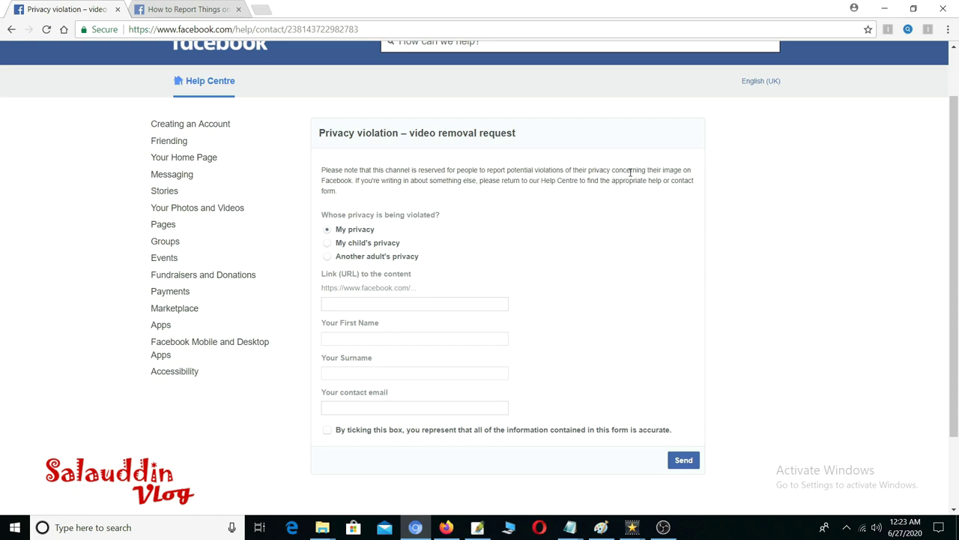
click(353, 412)
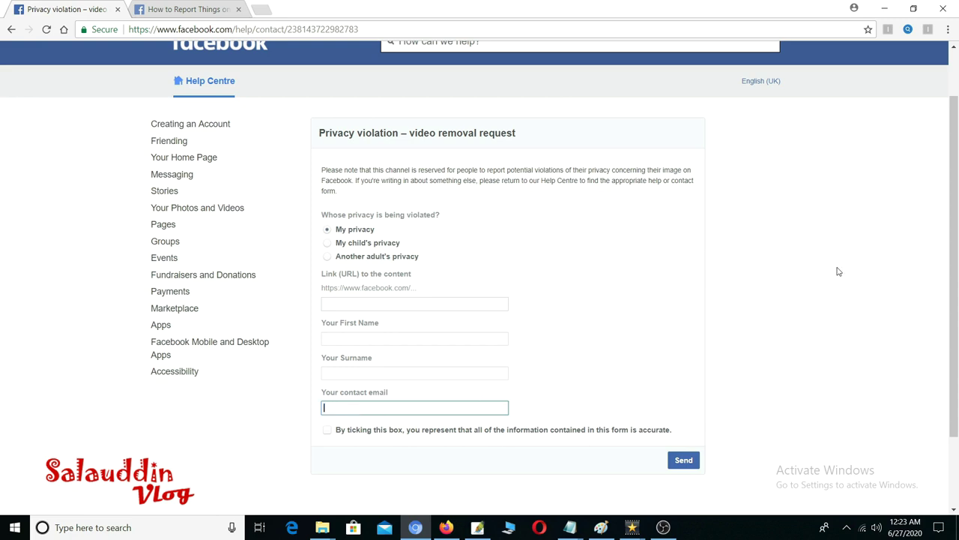
click(327, 431)
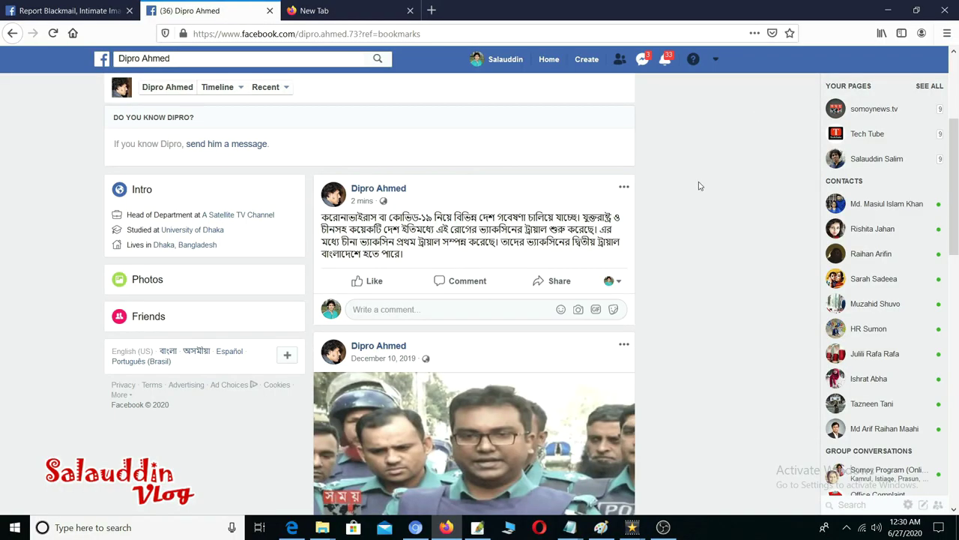
Step: Start reporting the newest timeline post as Harassment of Me, and choose Report post with "Yes, I'd like to continue filing this report."
click(625, 189)
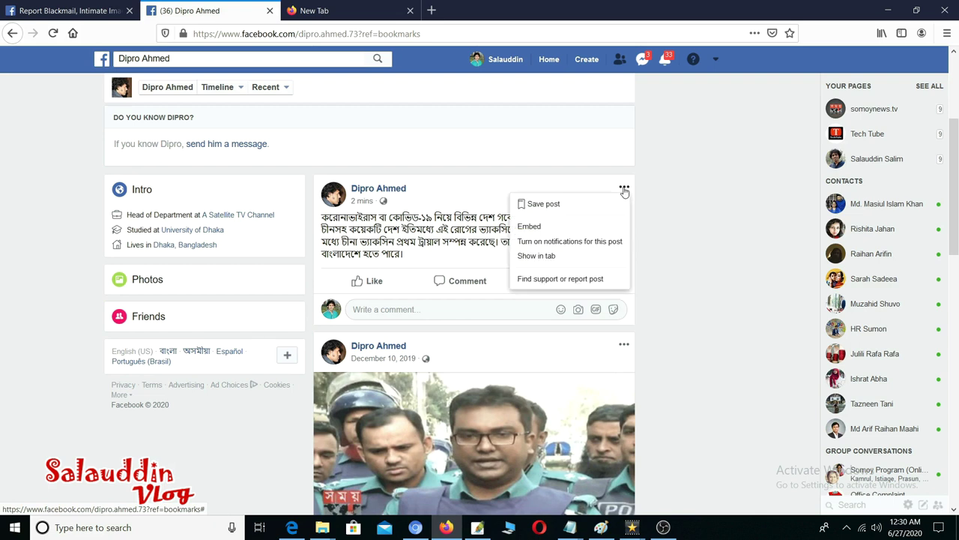
click(548, 279)
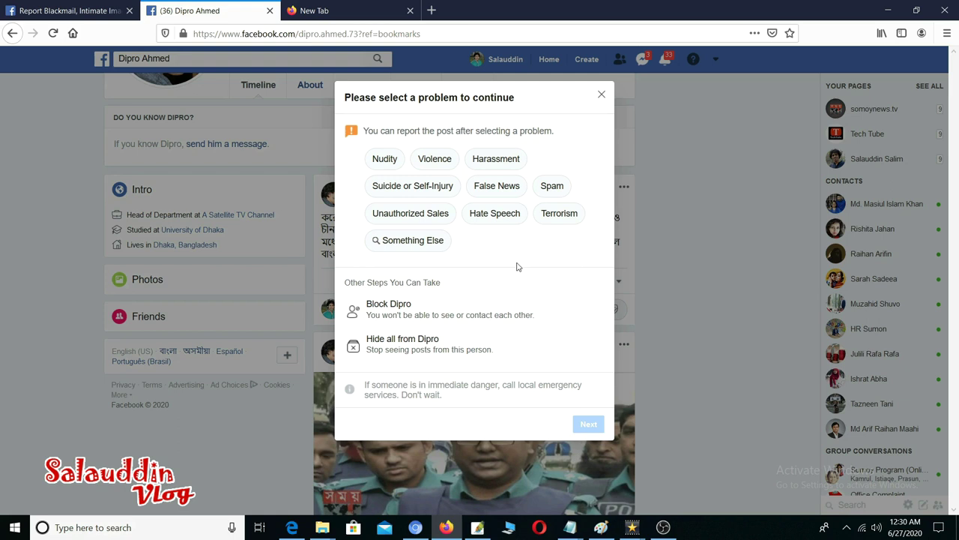
click(495, 160)
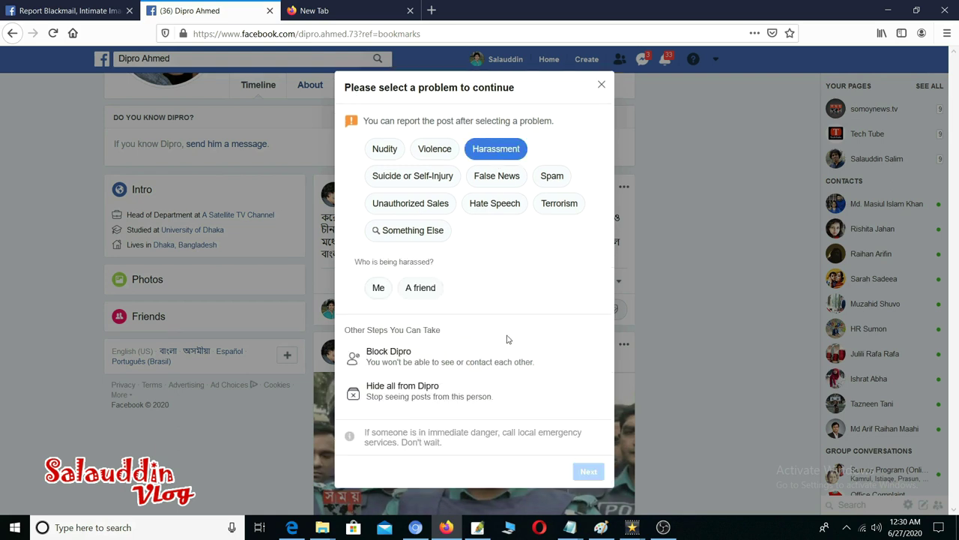
click(380, 292)
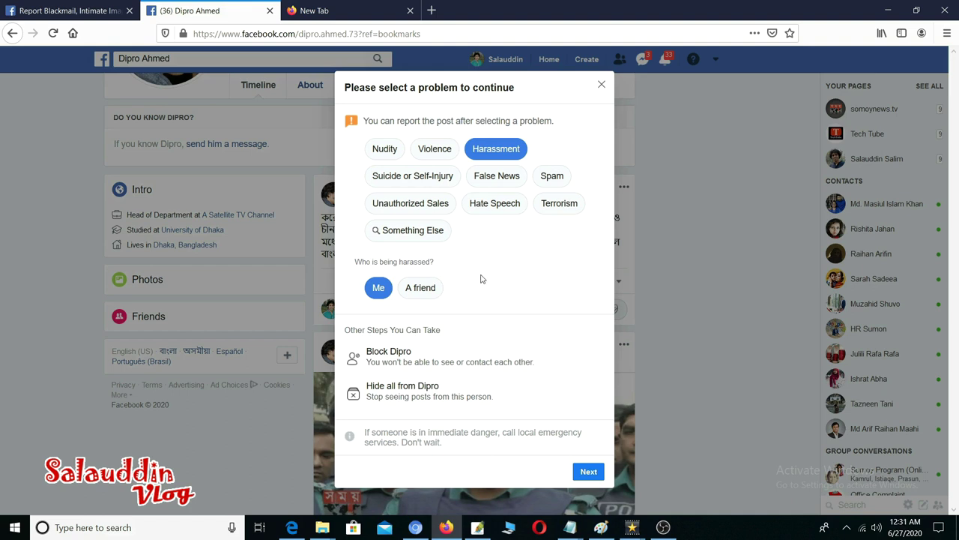
click(588, 475)
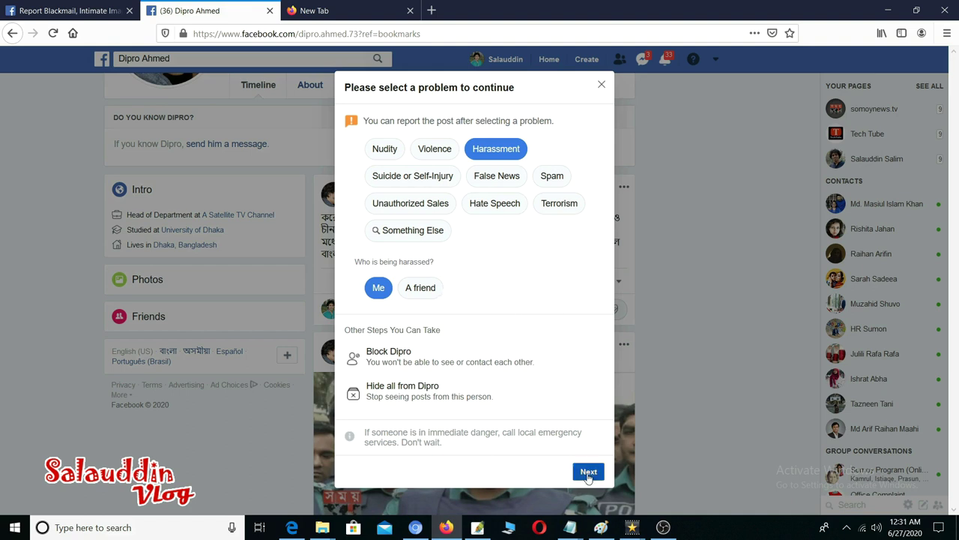
click(589, 472)
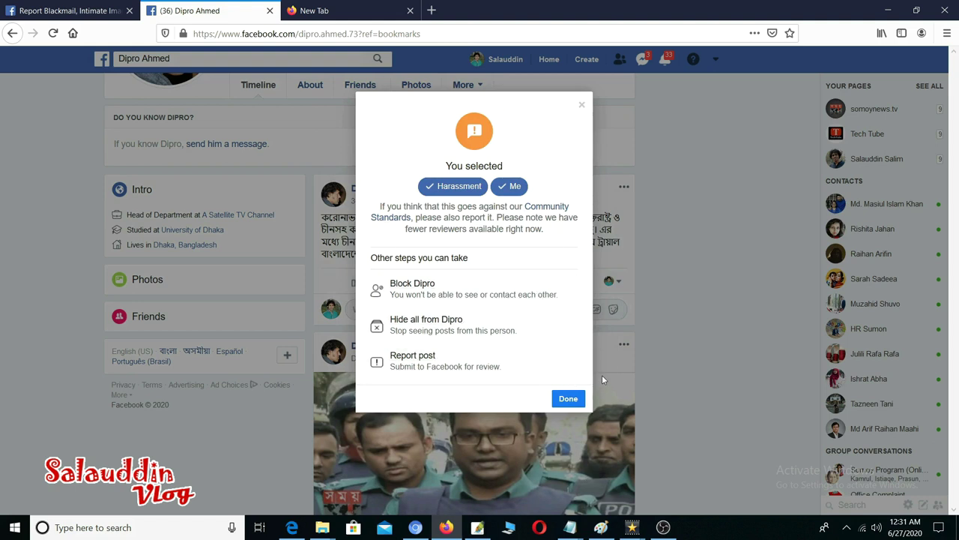
click(415, 357)
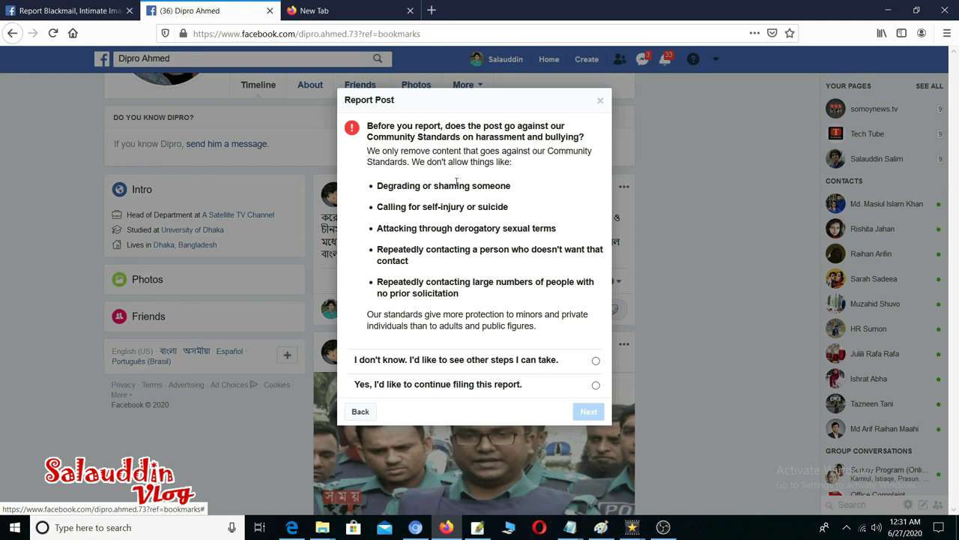
click(416, 383)
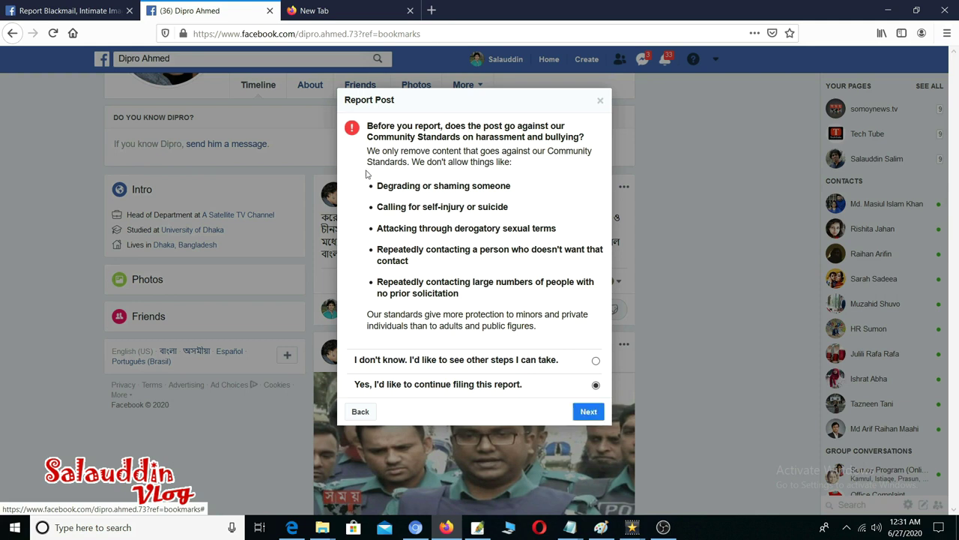
Step: Examine and highlight the Community Standards on harassment and bullying listed in the post report
drag(367, 128, 486, 254)
click(479, 260)
drag(366, 127, 525, 298)
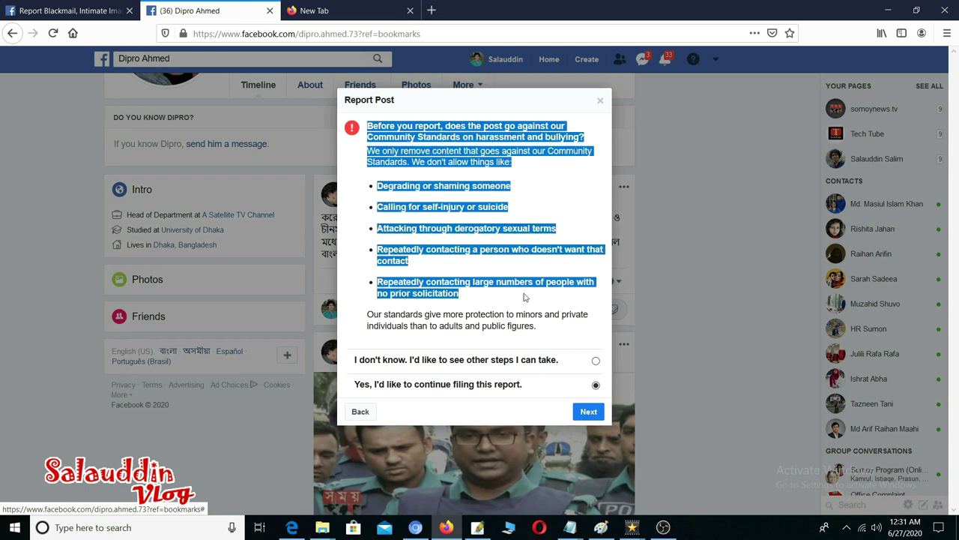
click(470, 233)
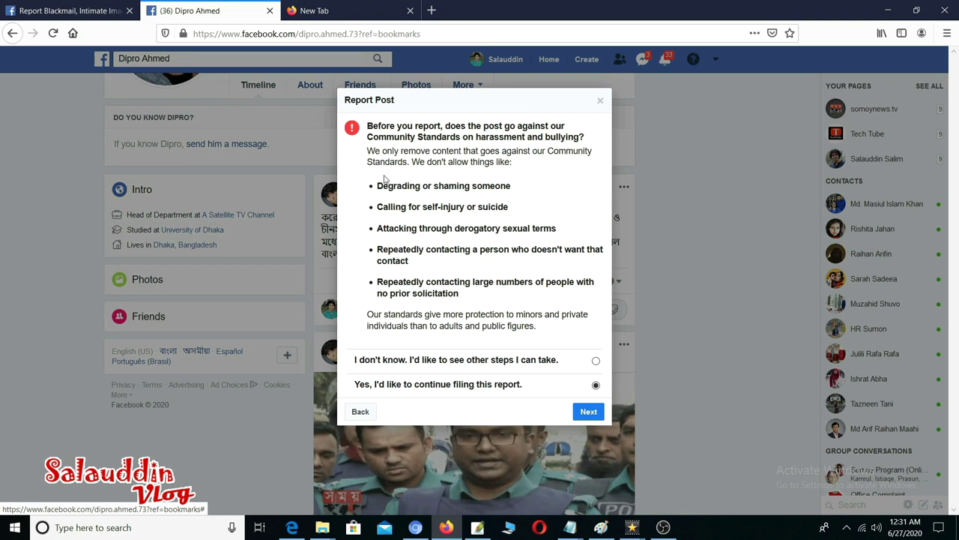
drag(377, 185, 538, 328)
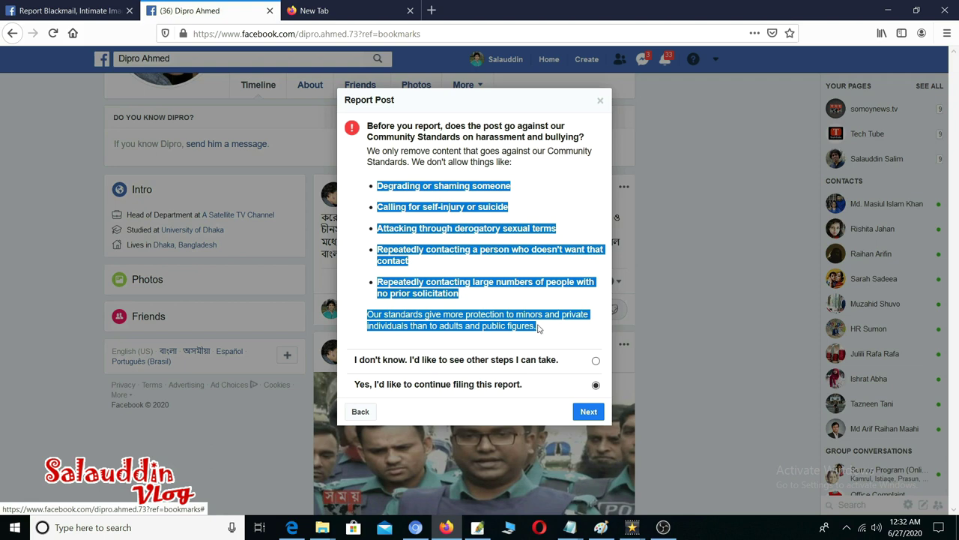
click(479, 275)
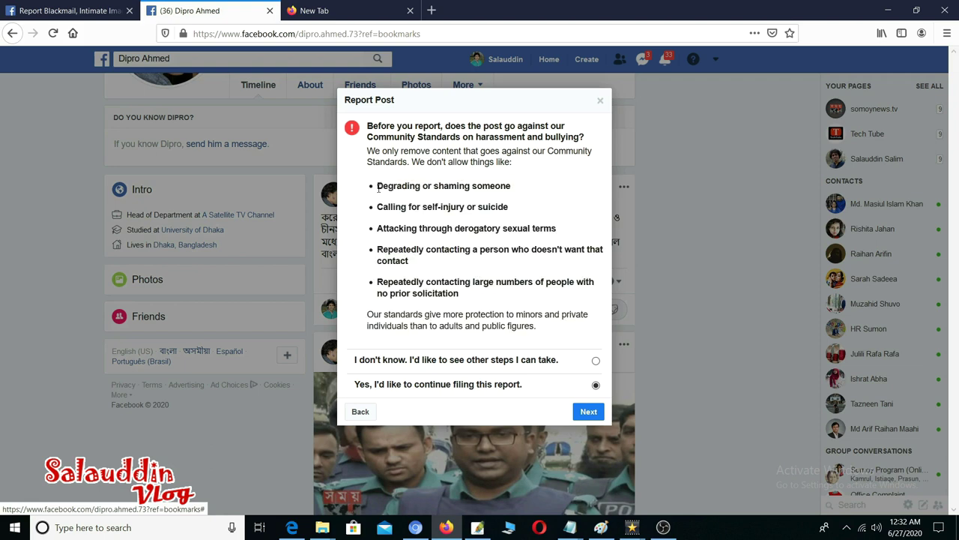
drag(377, 185, 563, 326)
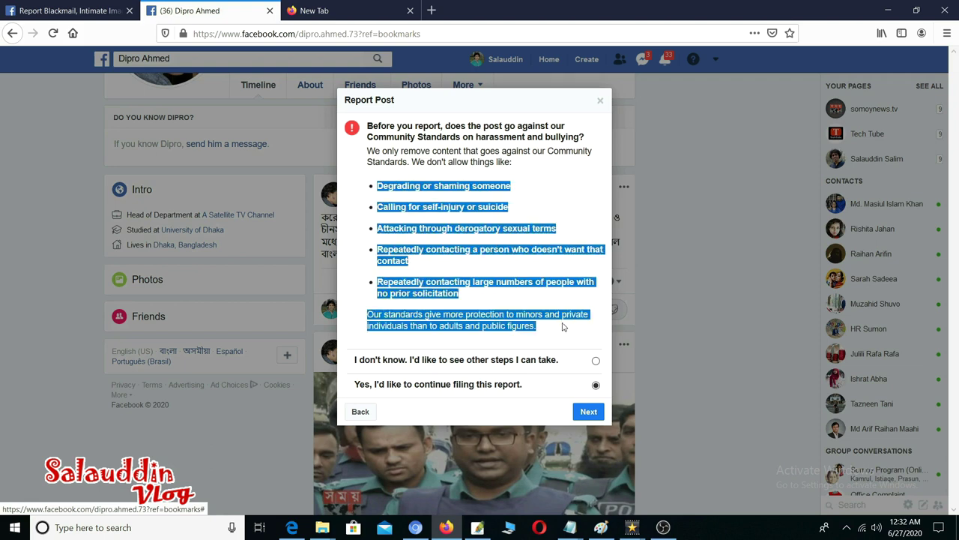
click(510, 284)
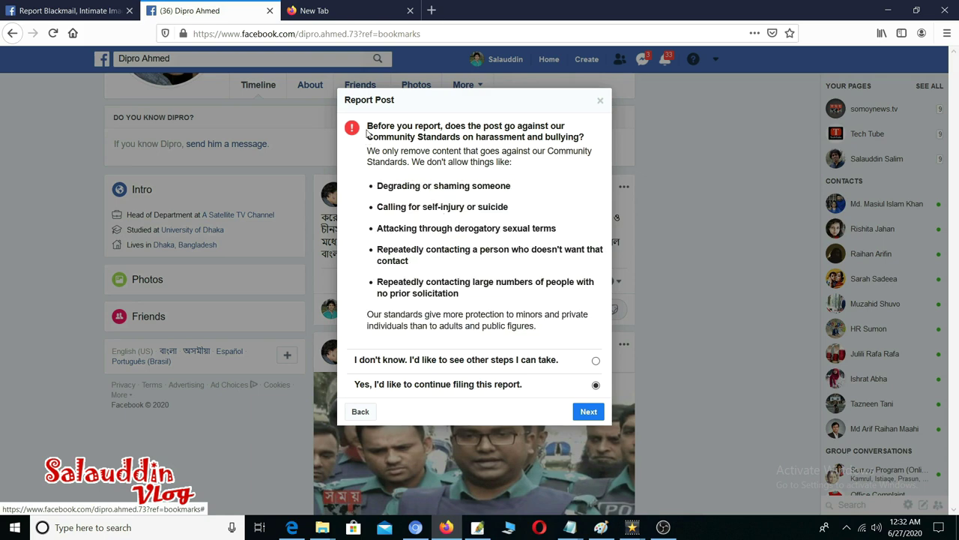
drag(366, 129, 535, 327)
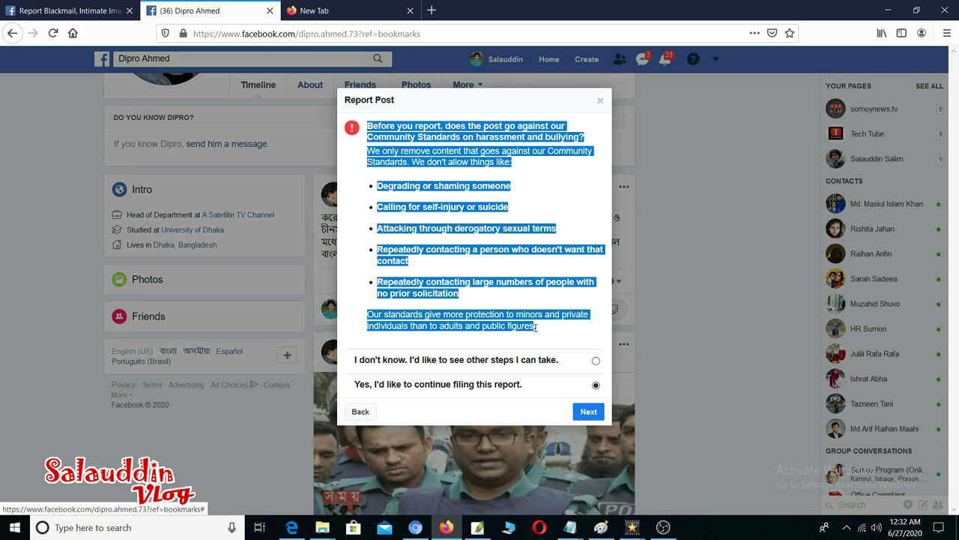
click(536, 327)
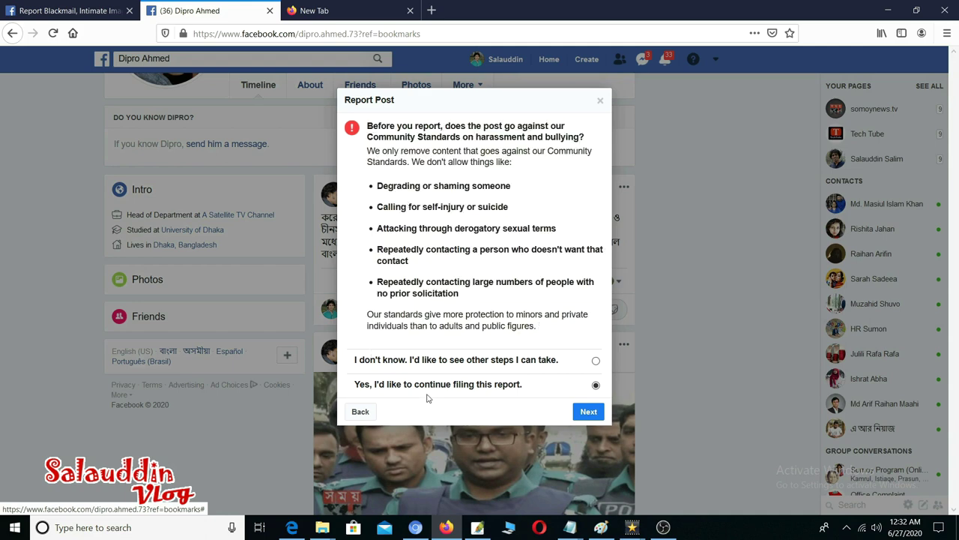
Step: Submit the harassment report on the post to Facebook for review, finish reporting and check the notifications
click(588, 416)
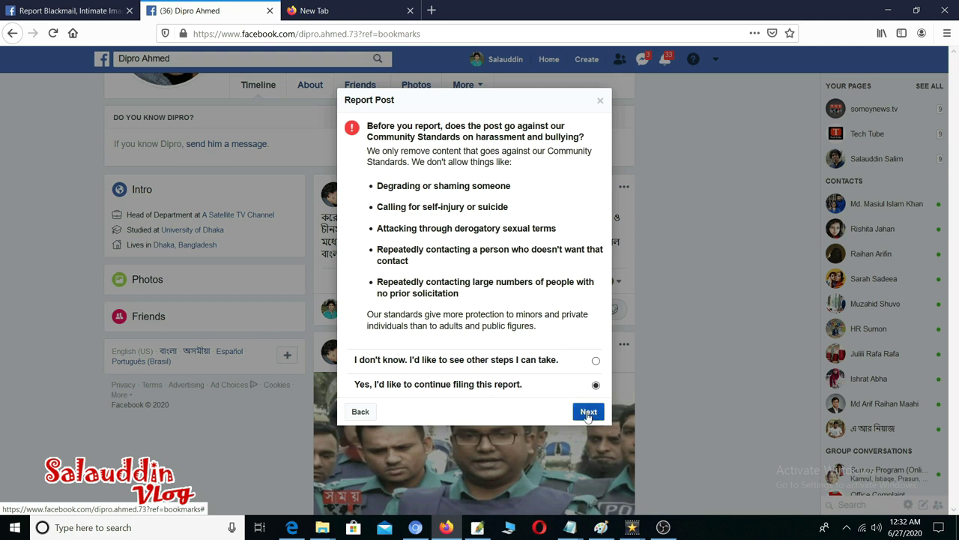
click(589, 413)
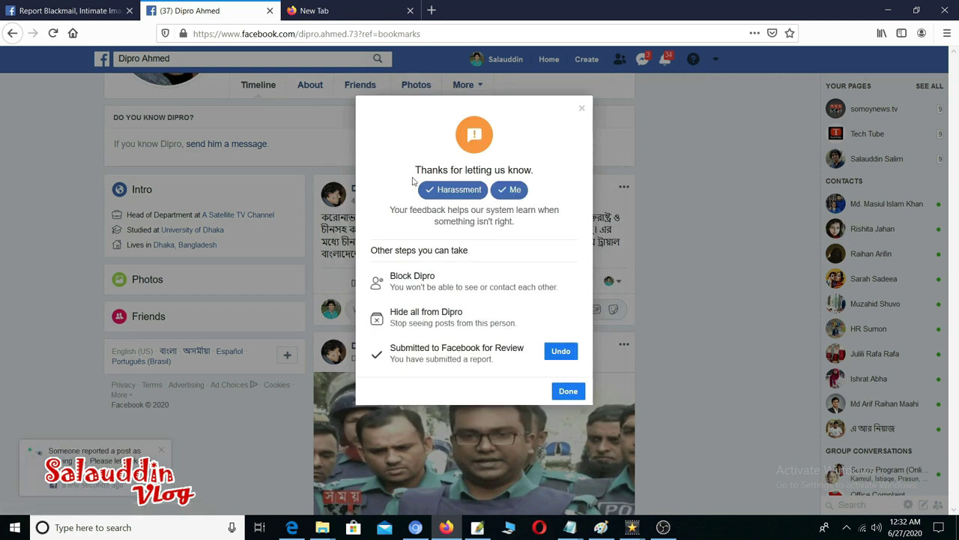
click(569, 393)
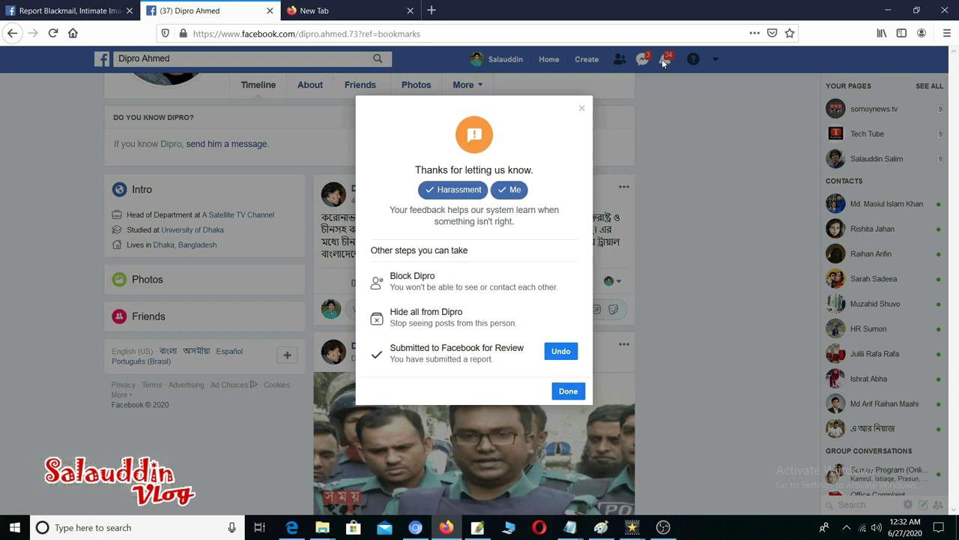
click(663, 63)
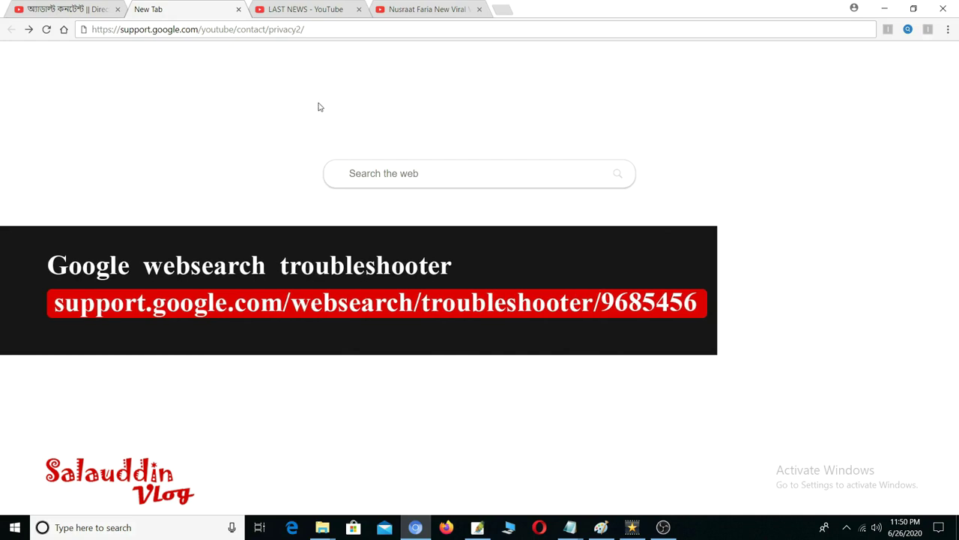
Step: Open YouTube's Submit a Privacy Complaint form at support.google.com/youtube/contact/privacy2/ and go through its introduction
click(319, 29)
key(Return)
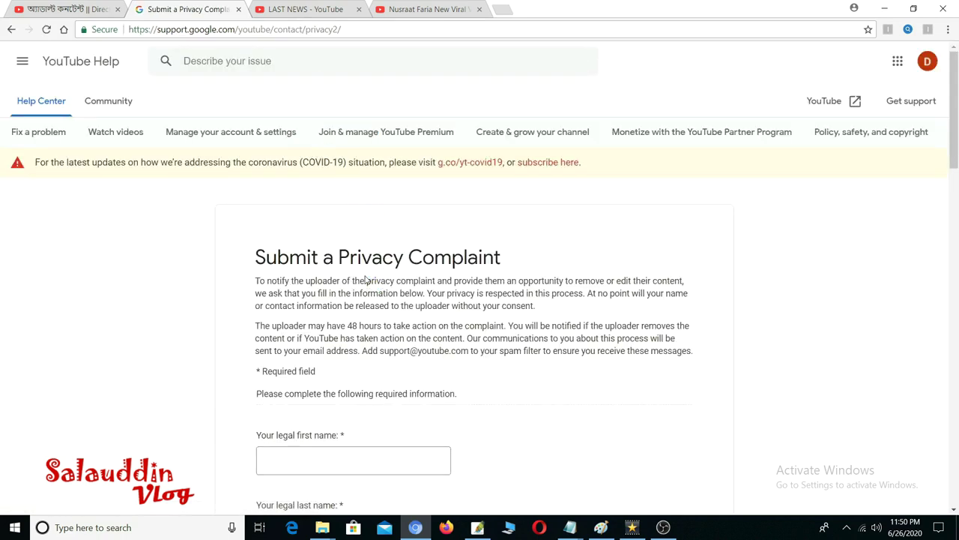
scroll(392, 291, down, 1)
scroll(443, 298, down, 2)
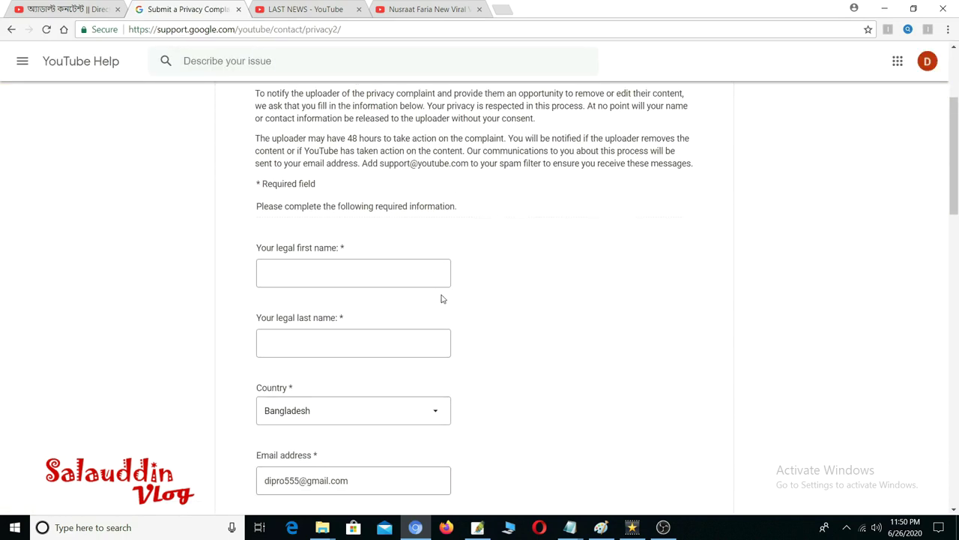
Step: Go through the privacy complaint's legal first name, legal last name, country and email address fields
scroll(610, 303, down, 1)
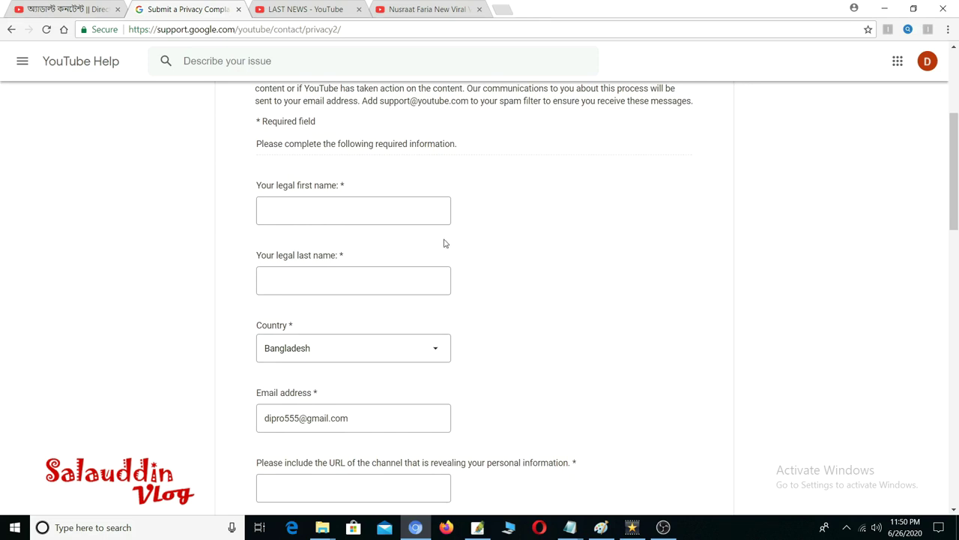
click(337, 208)
click(331, 276)
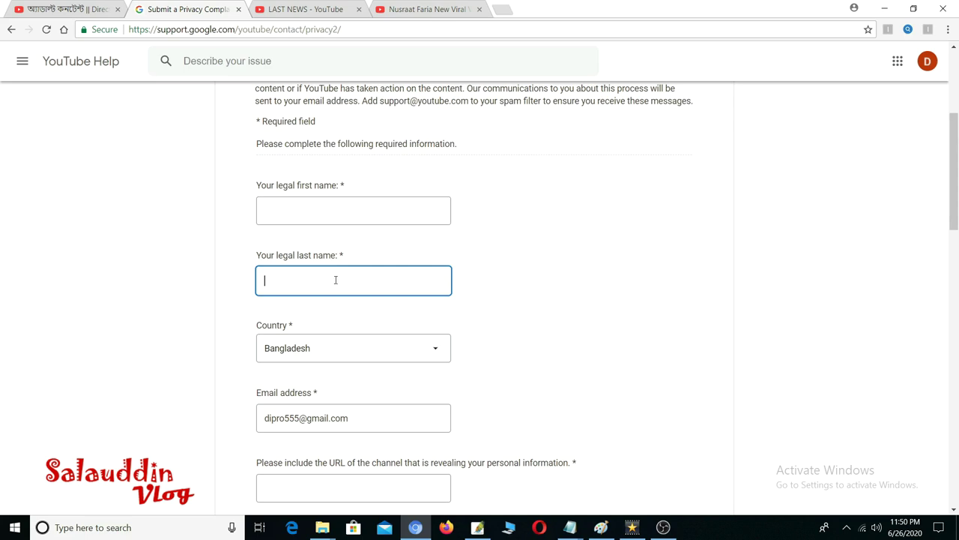
scroll(596, 323, down, 2)
click(258, 237)
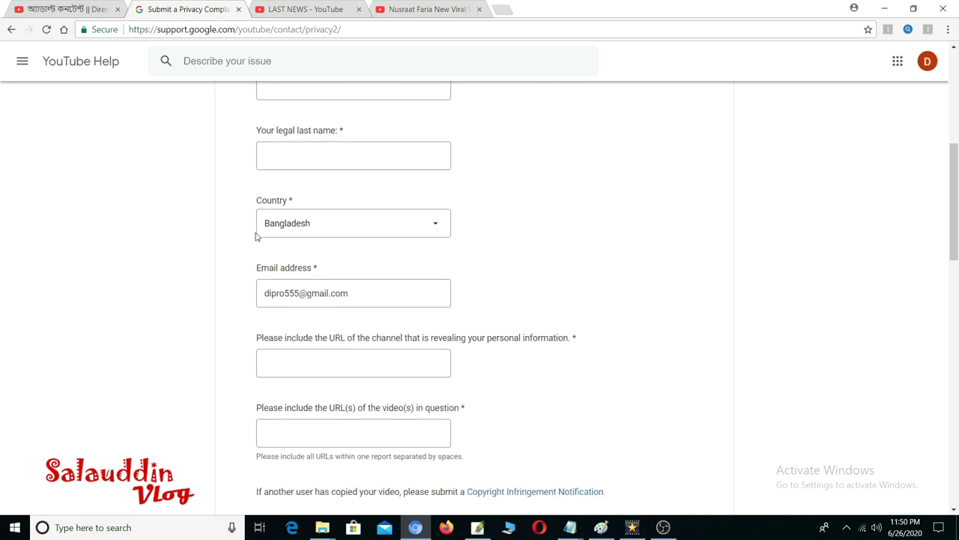
triple_click(404, 293)
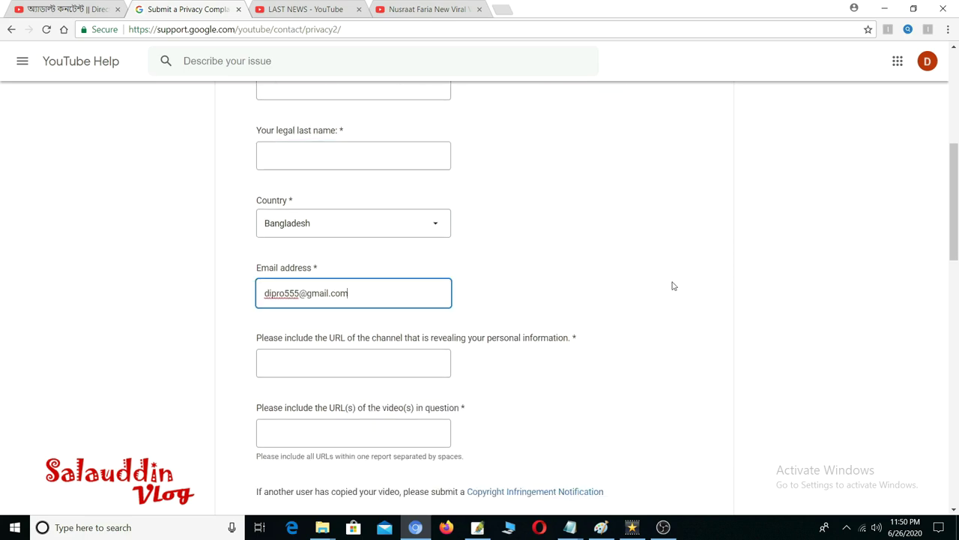
scroll(591, 307, down, 1)
click(442, 236)
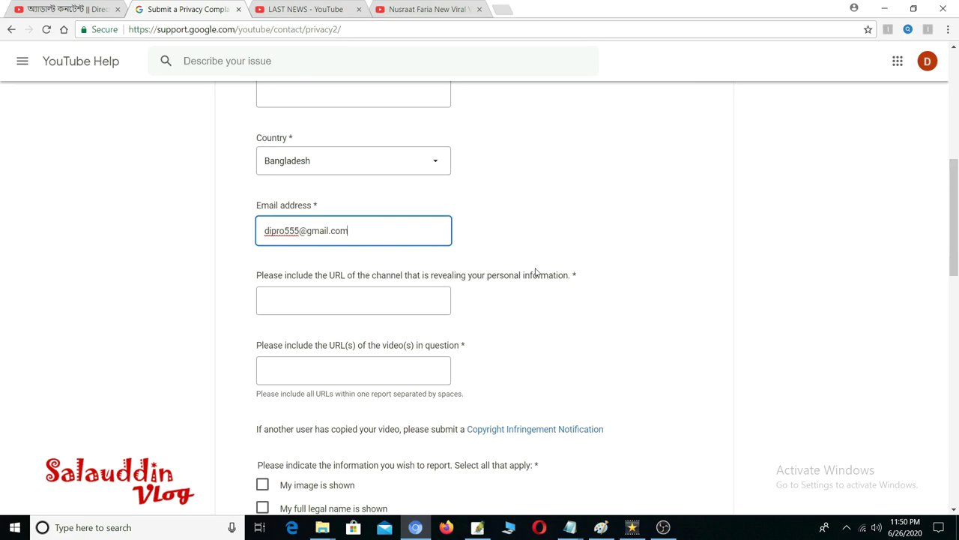
Step: Copy the LAST NEWS channel's URL into the complaint's field for the channel revealing personal information
scroll(632, 278, down, 3)
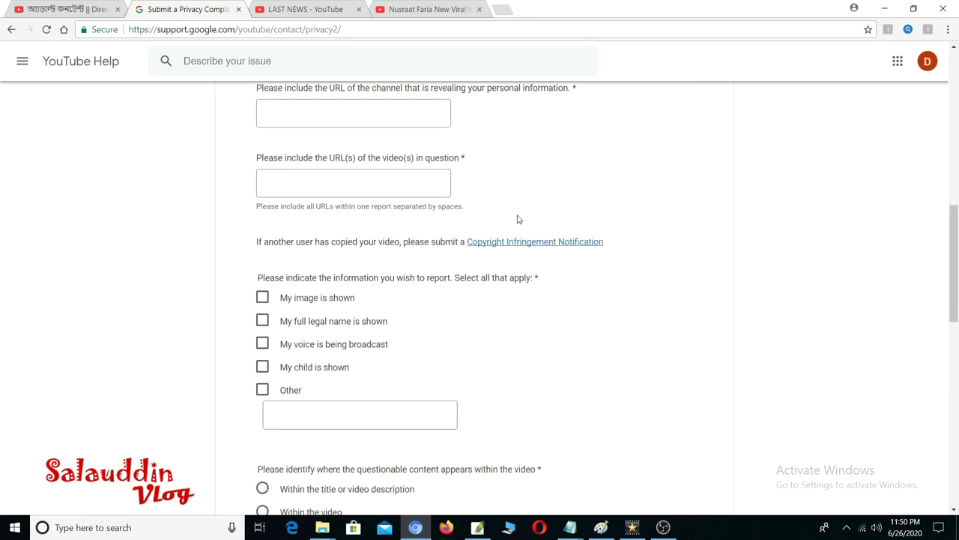
click(338, 110)
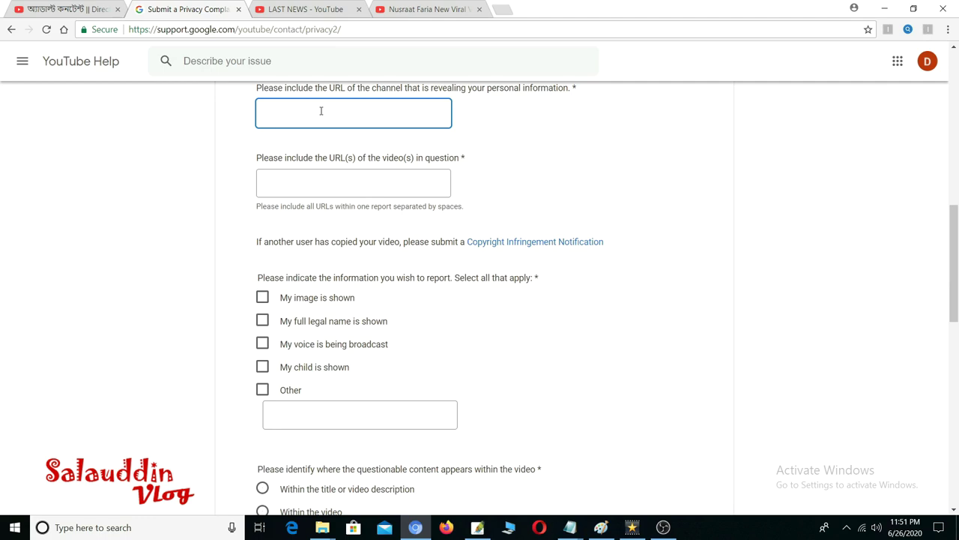
click(299, 10)
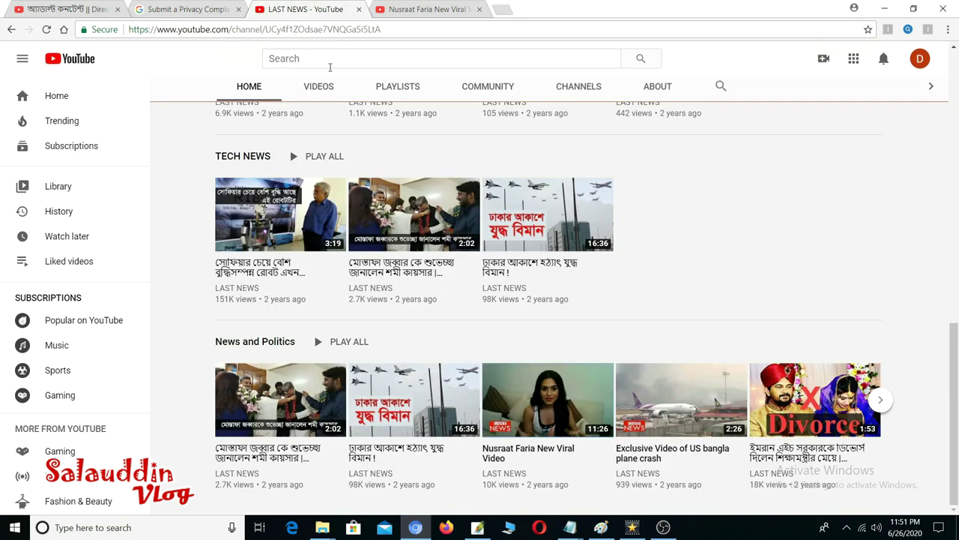
scroll(329, 68, up, 10)
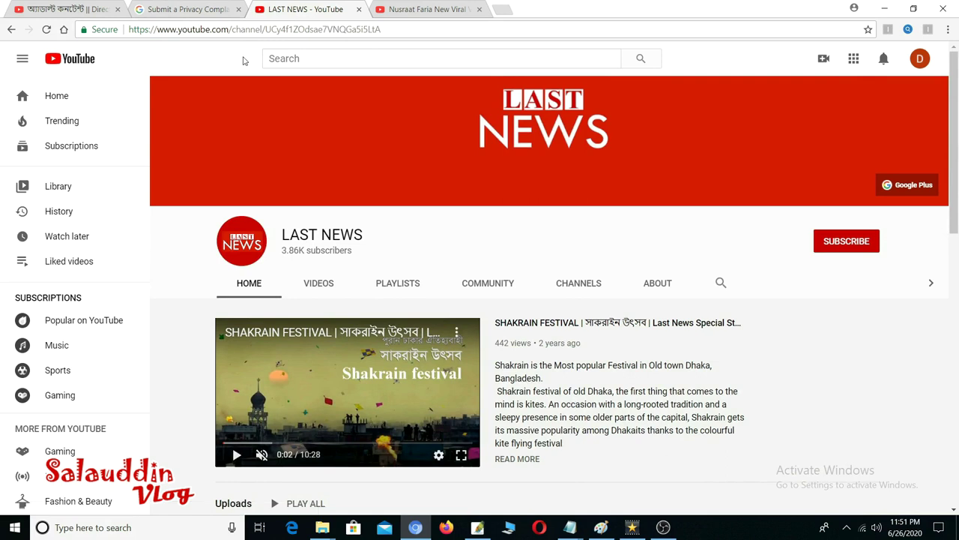
click(206, 31)
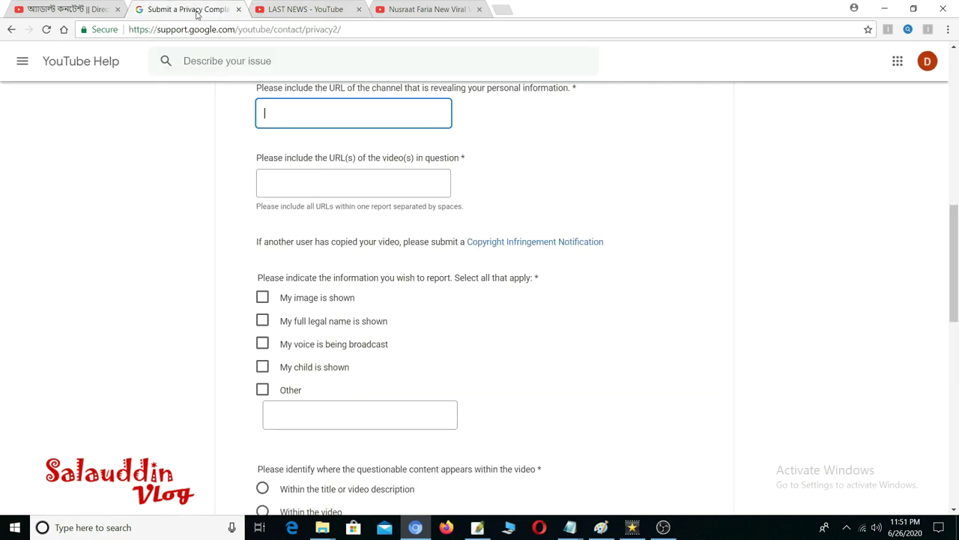
click(197, 10)
key(ctrl+v)
click(515, 139)
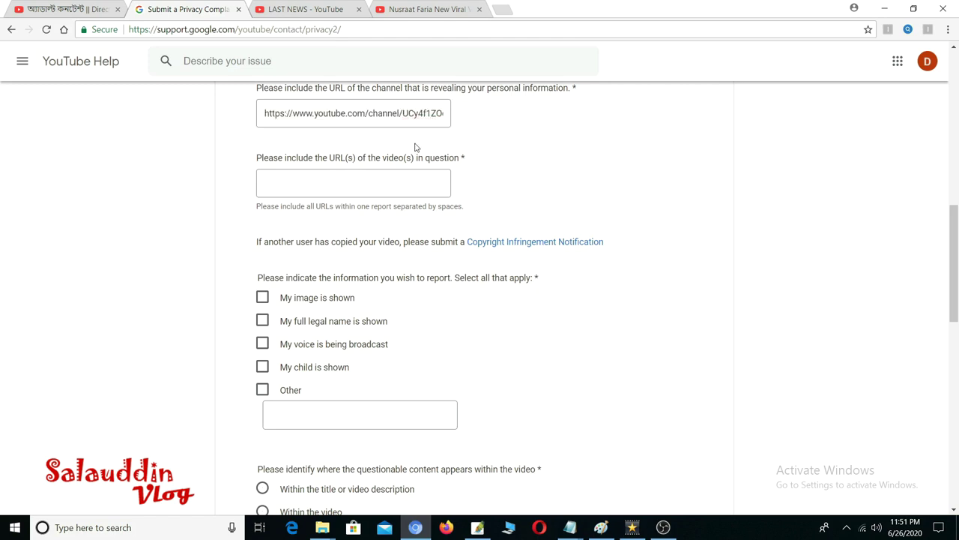
Step: Copy the URL of the viral video by LAST NEWS into the complaint's field for the video(s) in question
click(360, 182)
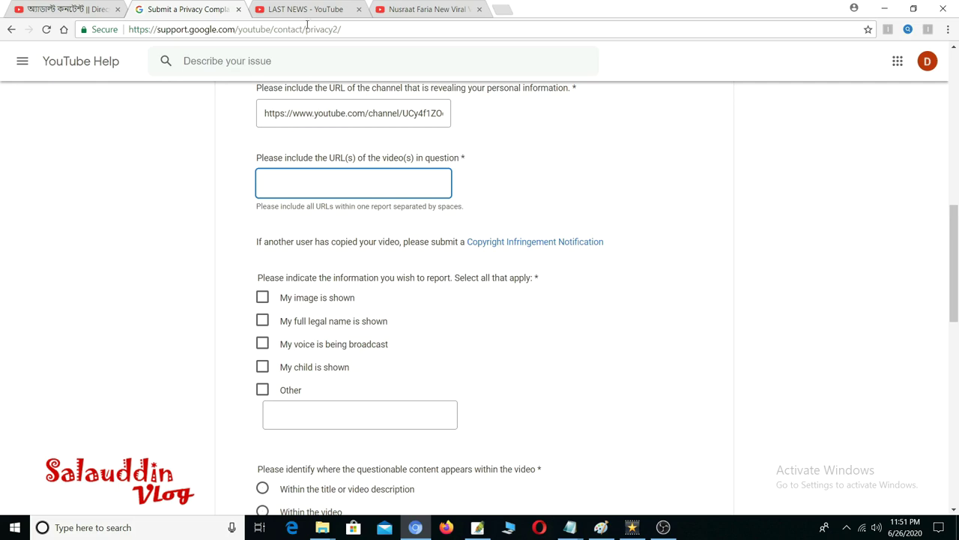
click(300, 14)
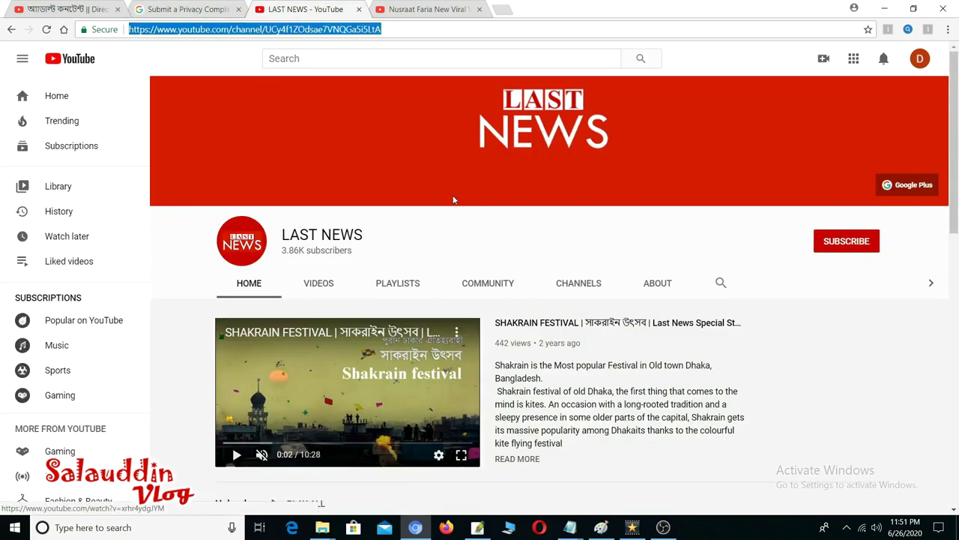
click(397, 9)
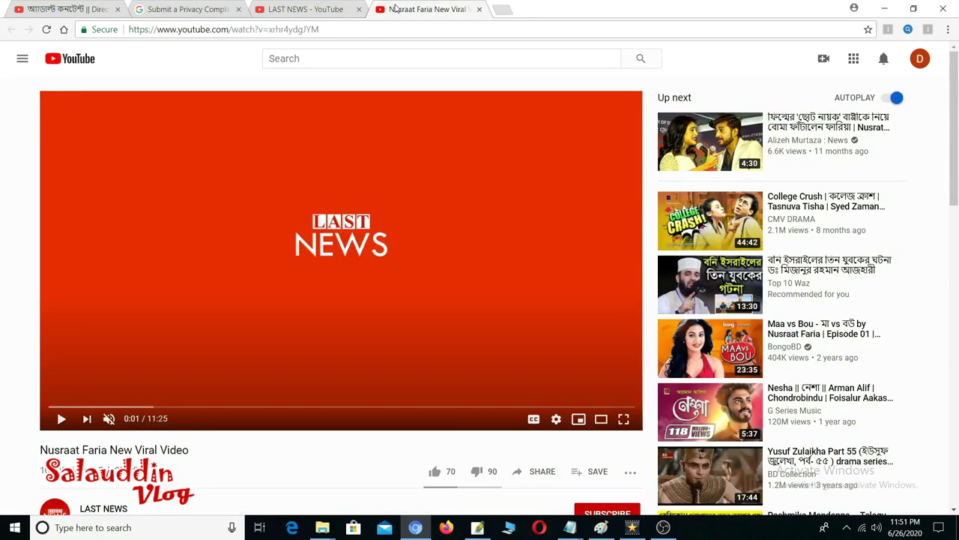
click(205, 32)
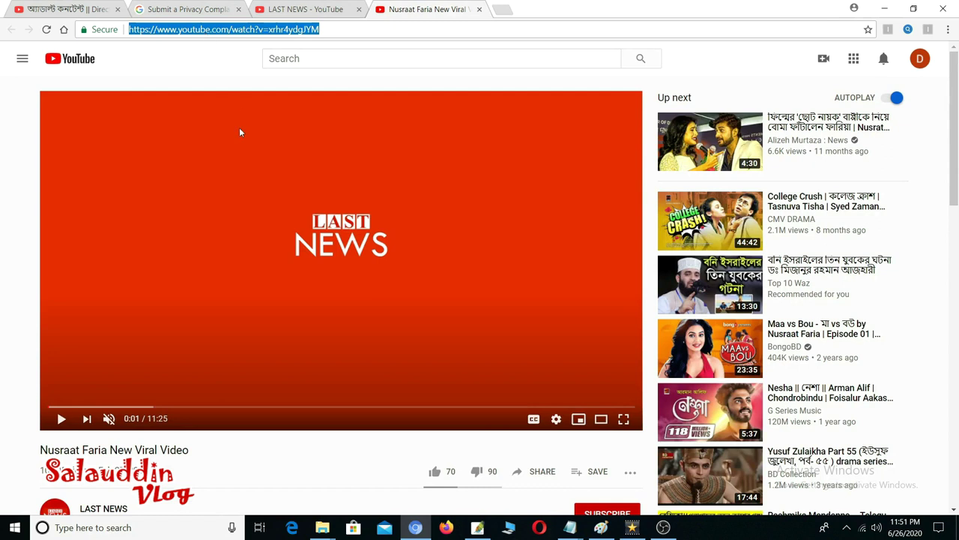
click(171, 15)
key(ctrl+v)
click(562, 175)
Step: Review the channel URL and the video URL entered in the privacy complaint
drag(294, 116, 524, 122)
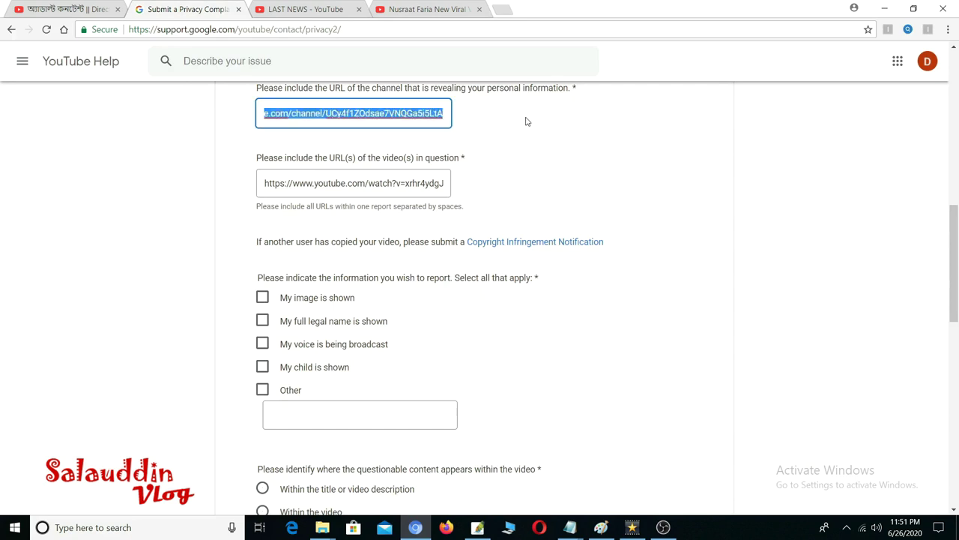
click(360, 116)
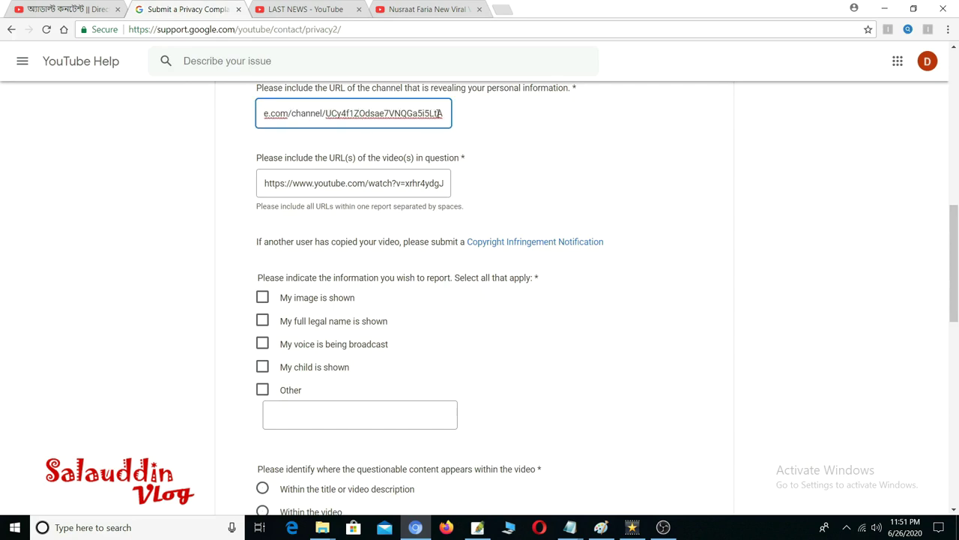
drag(442, 113, 239, 113)
click(302, 185)
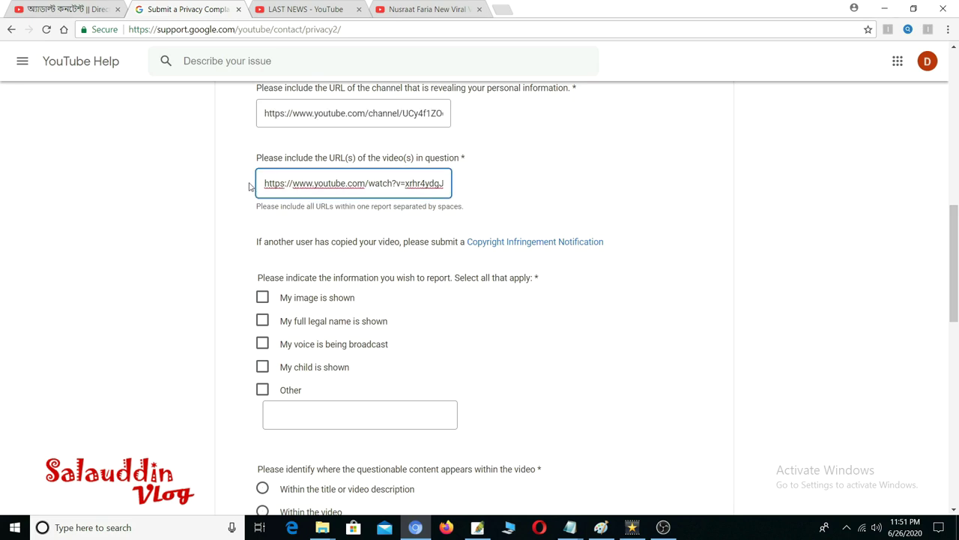
drag(263, 184, 499, 194)
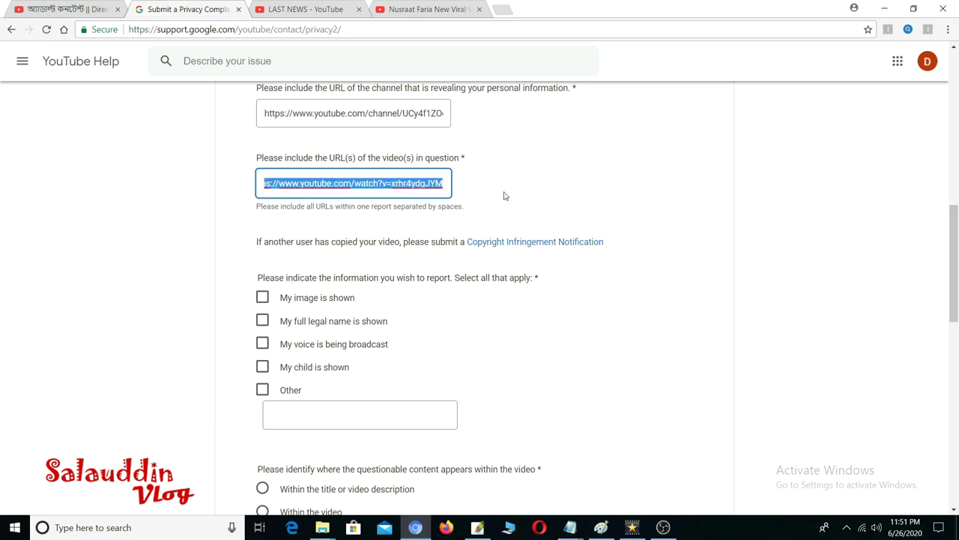
click(557, 193)
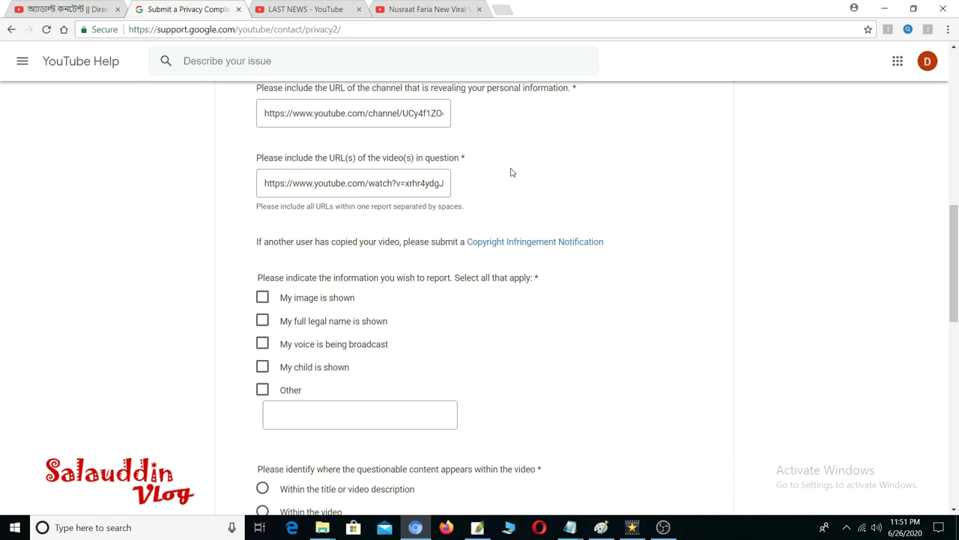
click(395, 107)
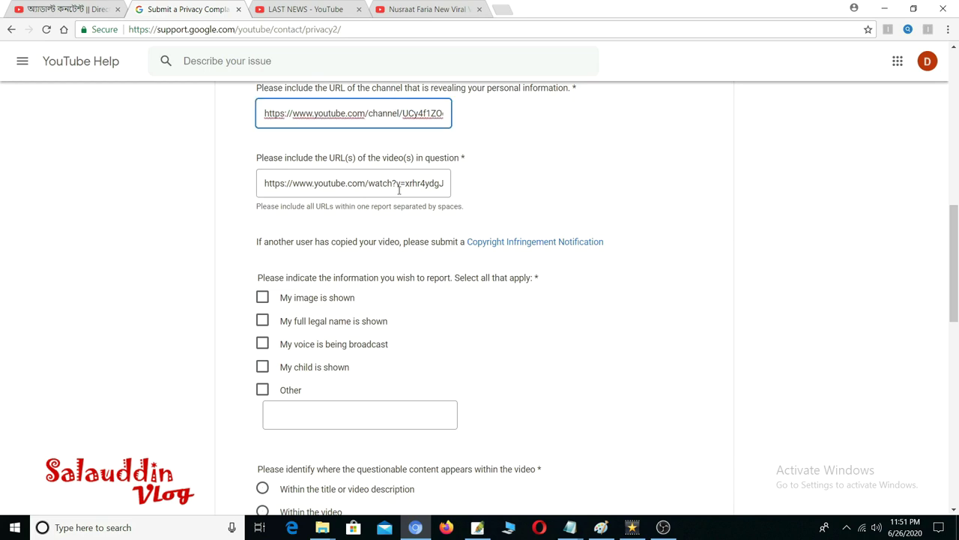
click(543, 171)
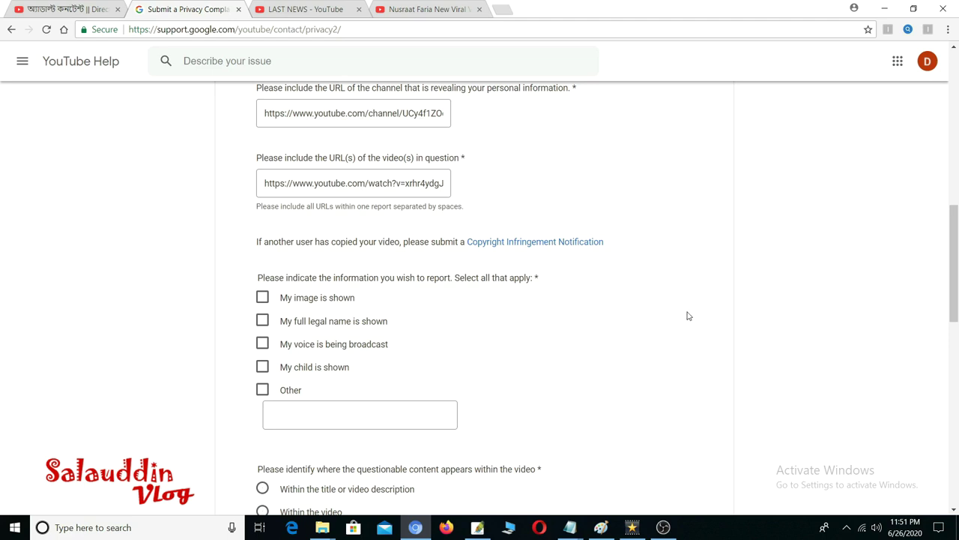
Step: Select Other as the information to report and go to its description field
scroll(649, 313, down, 2)
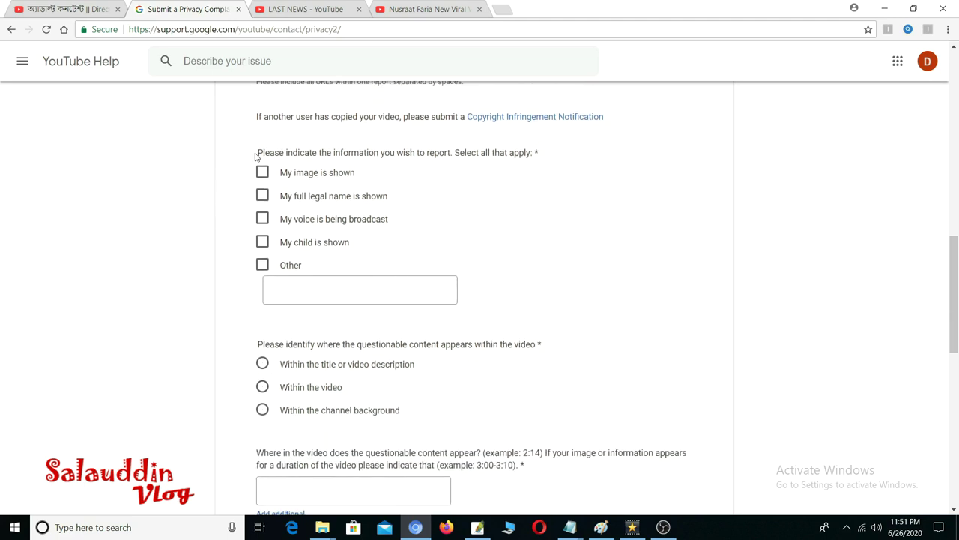
drag(264, 153, 529, 163)
click(479, 197)
click(262, 265)
click(283, 292)
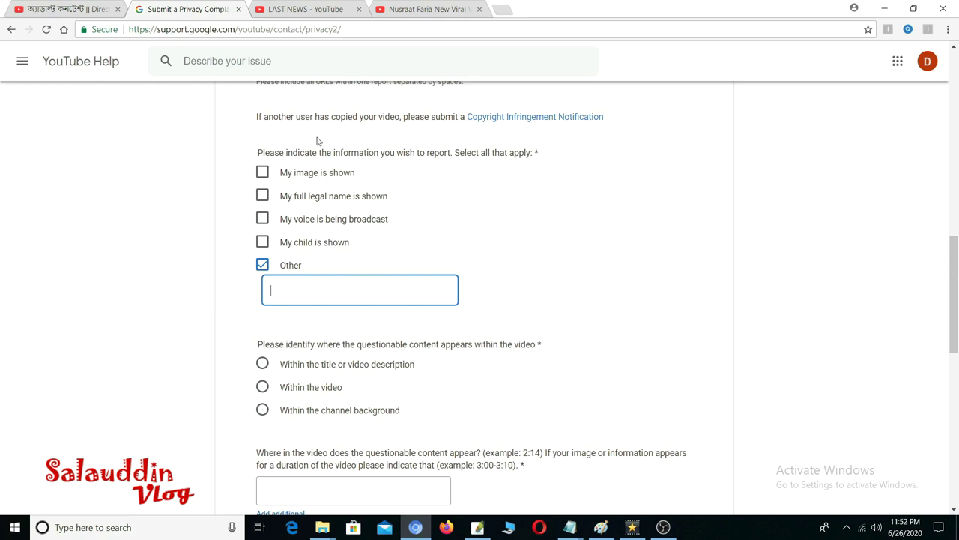
Step: Identify the questionable content as appearing within the video
scroll(574, 317, down, 1)
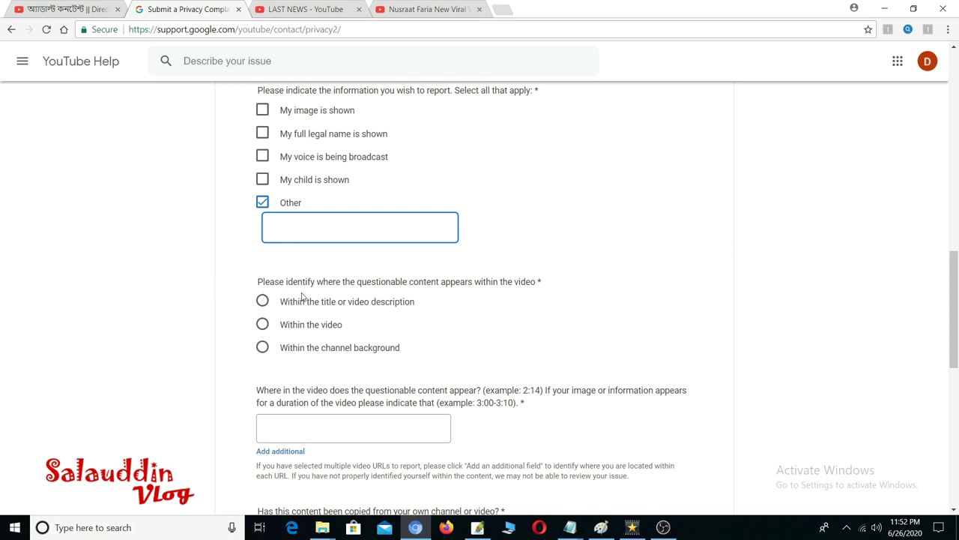
drag(258, 280, 539, 287)
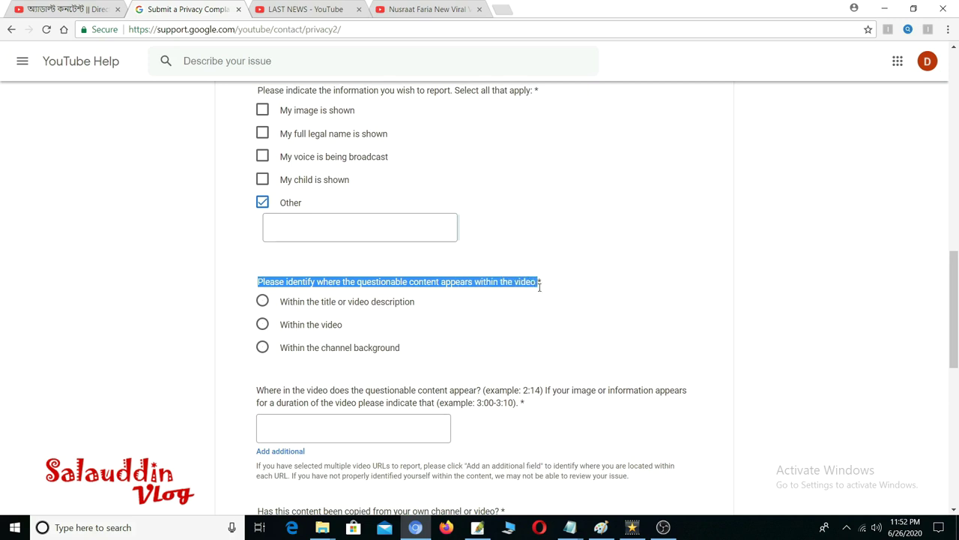
click(513, 320)
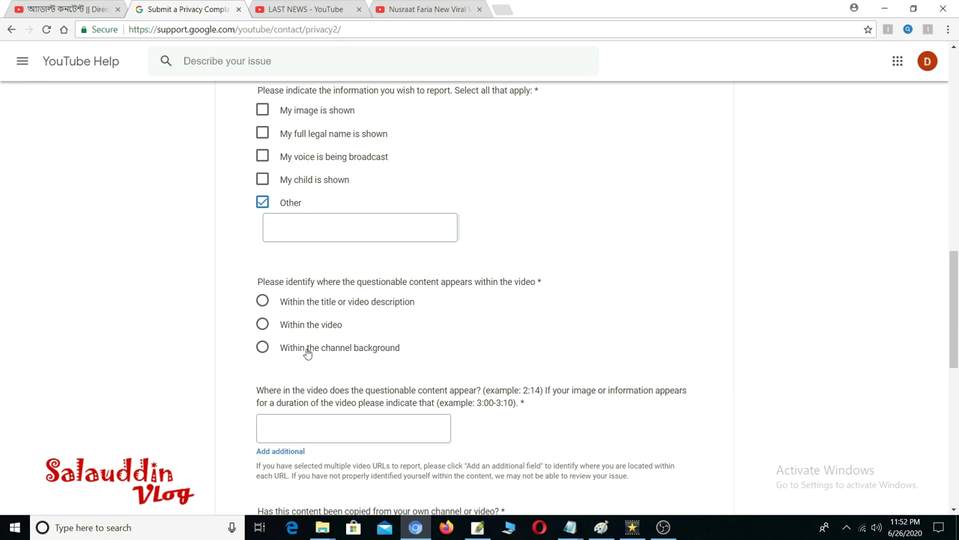
scroll(529, 330, down, 2)
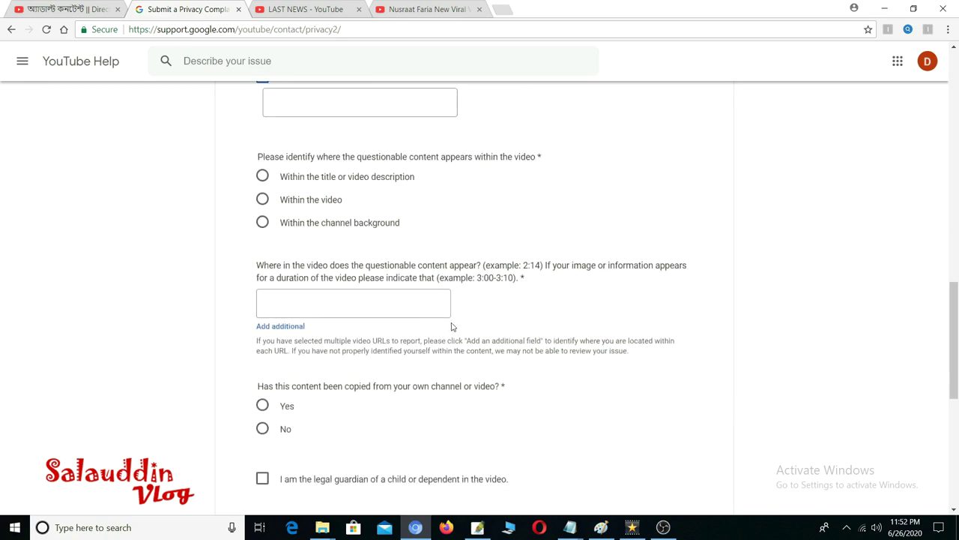
click(262, 200)
Step: Check the reported video's timeline and enter 0:00-6:00 as where the questionable content appears
click(353, 304)
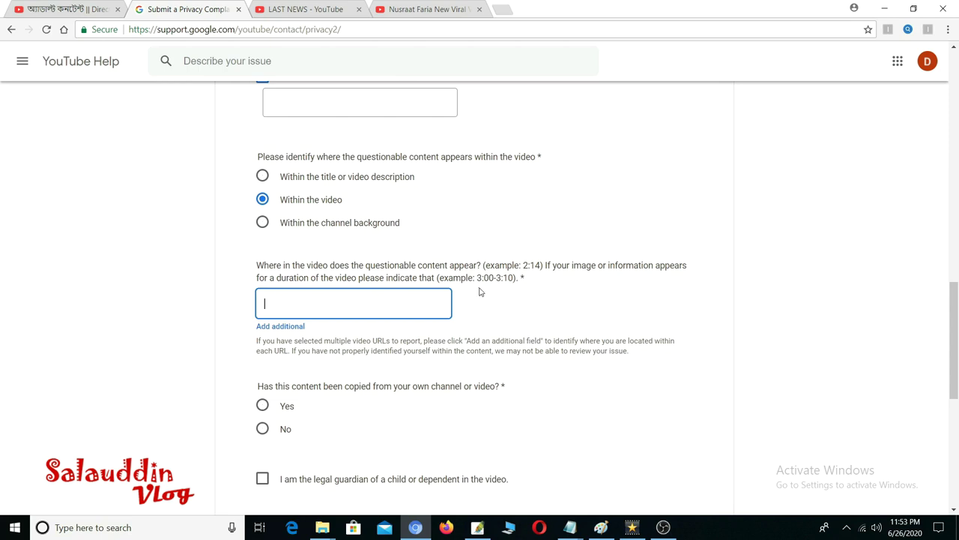
click(401, 15)
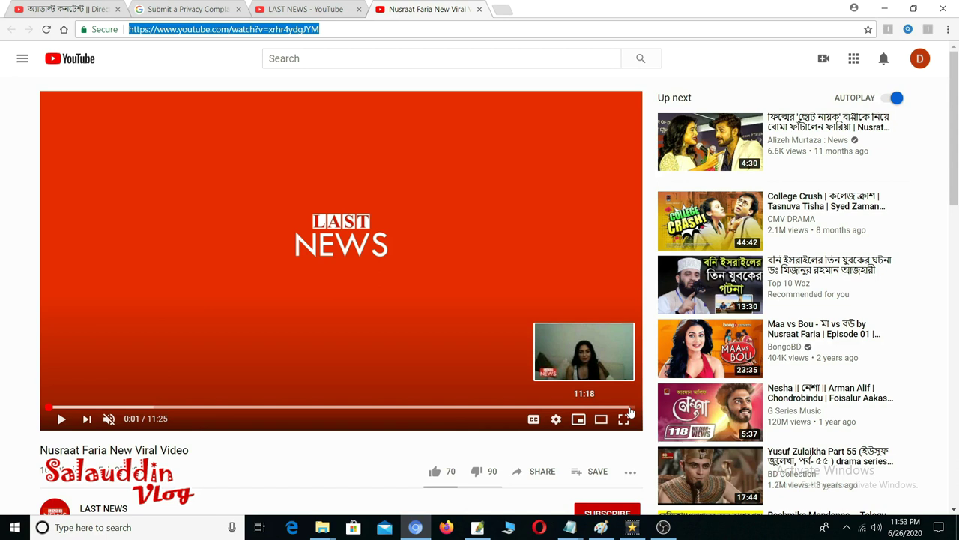
click(204, 411)
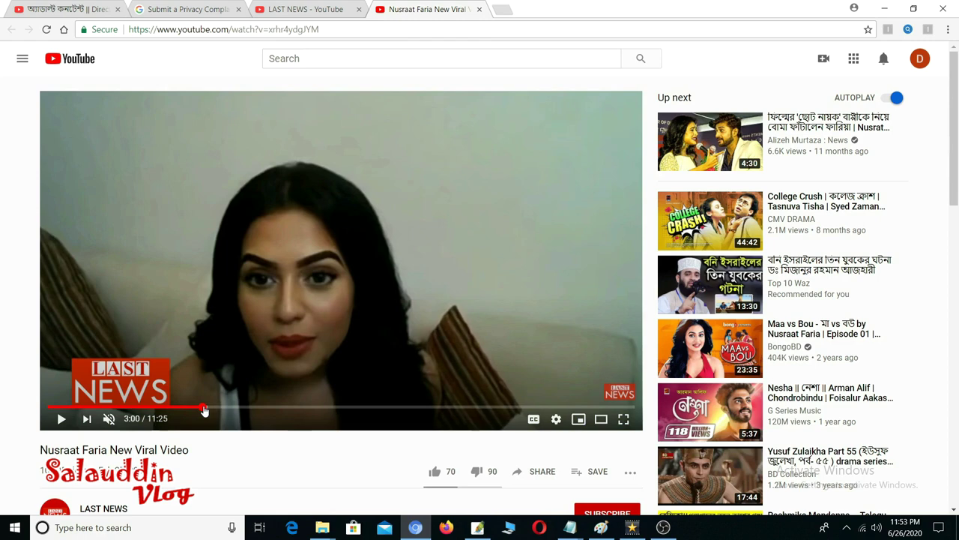
drag(206, 405, 361, 413)
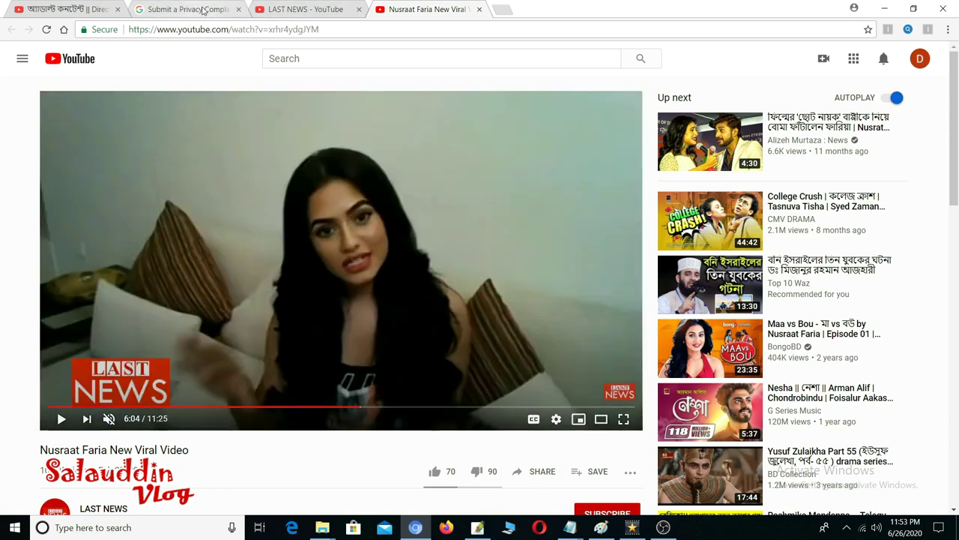
click(203, 9)
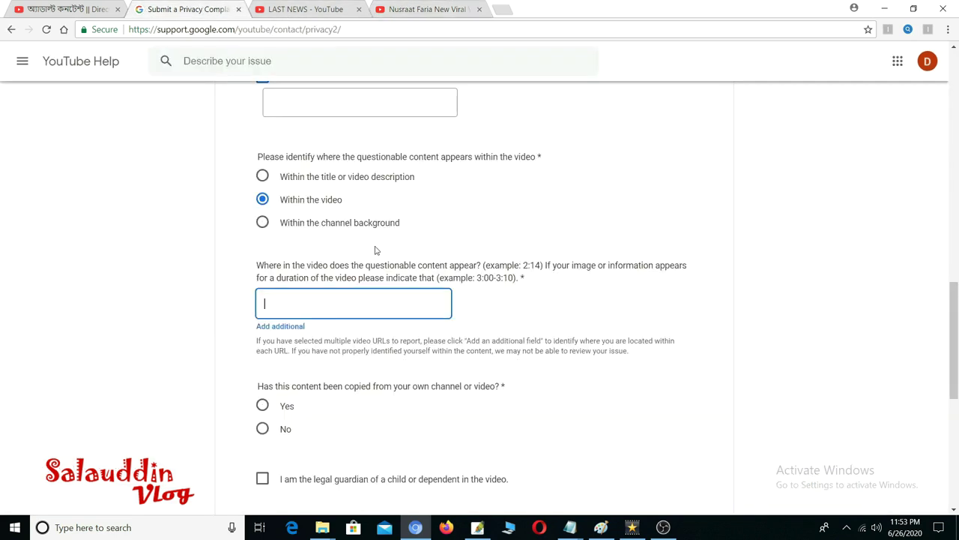
click(318, 301)
text(0:00)
click(586, 332)
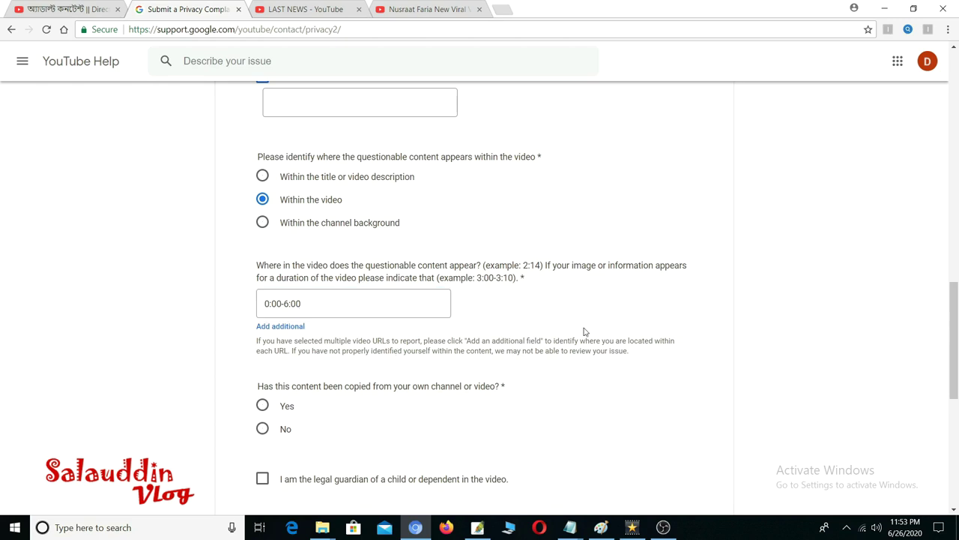
Step: Answer No to the content being copied from your own channel, and declare legal guardianship of a child or dependent in the video
scroll(587, 332, down, 2)
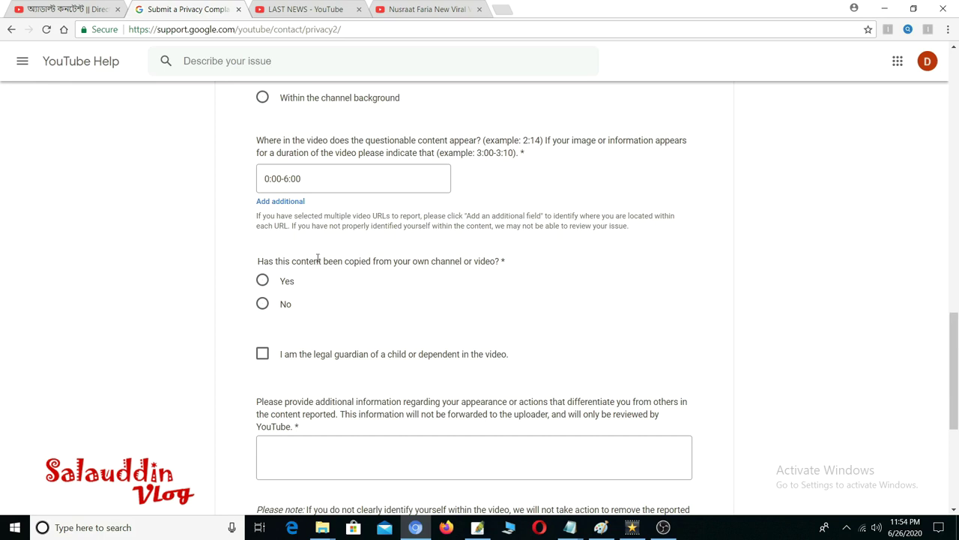
click(261, 305)
scroll(494, 352, down, 2)
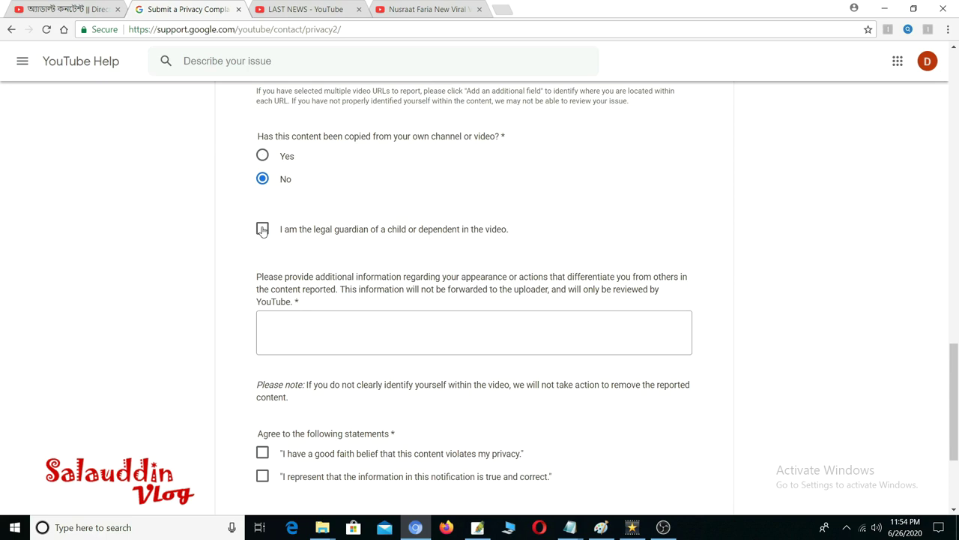
Step: Examine the required field for additional information on the appearance or actions that identify you in the reported content
click(294, 341)
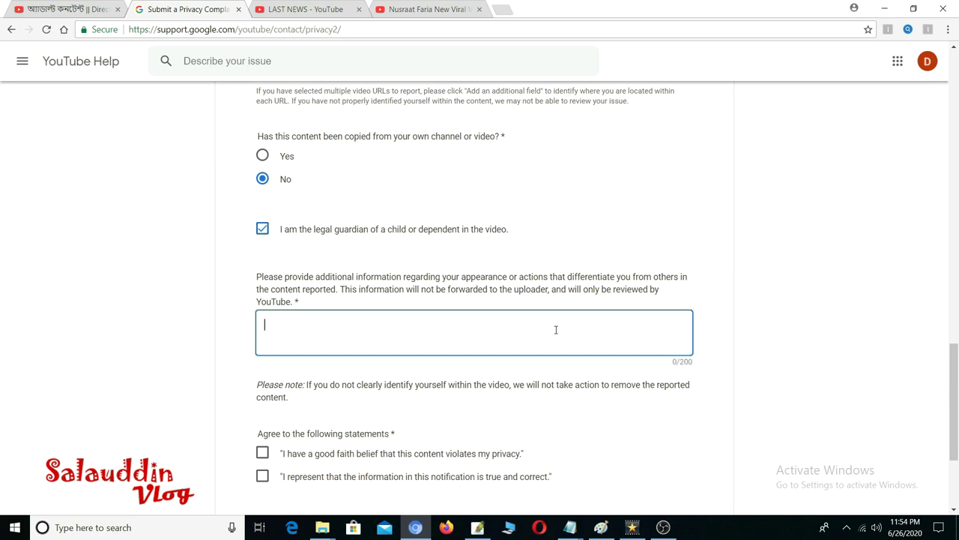
scroll(613, 326, down, 1)
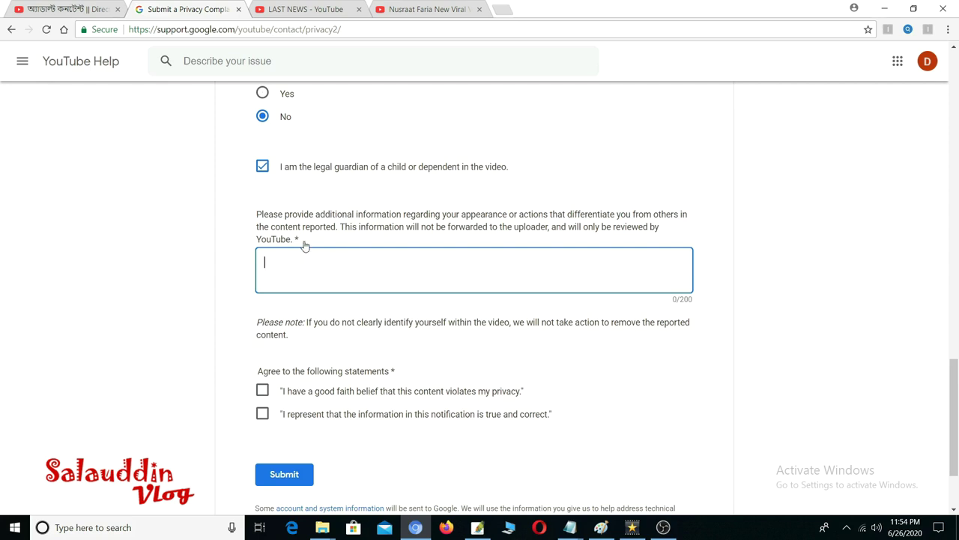
drag(255, 215, 317, 248)
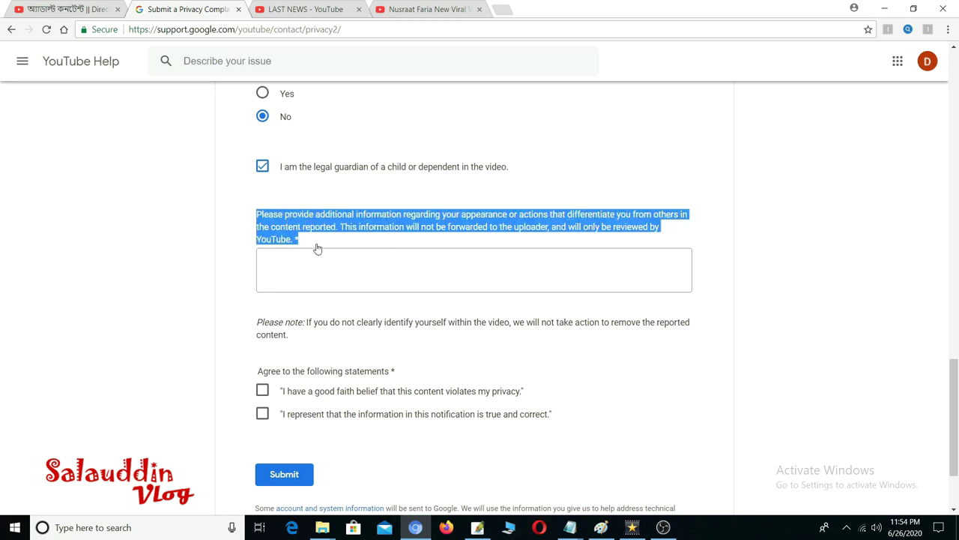
click(233, 250)
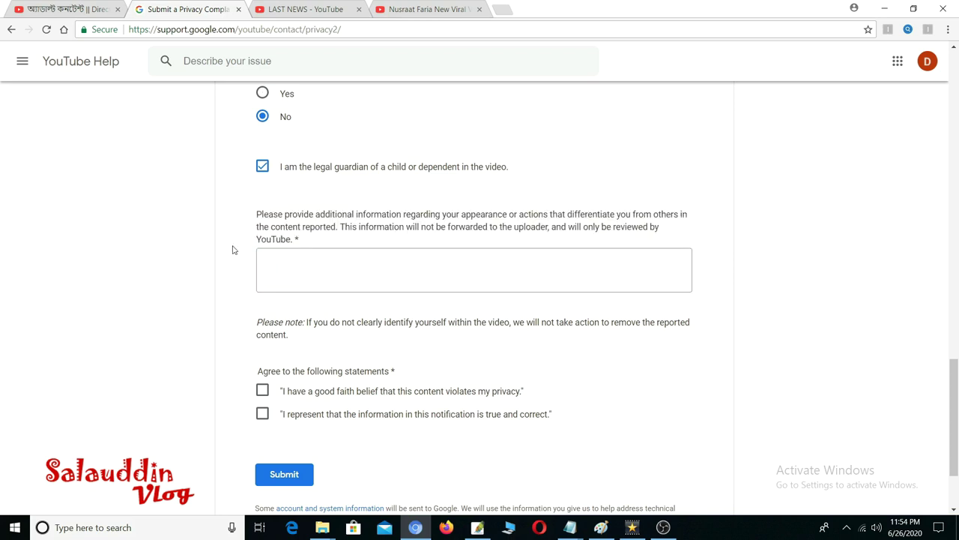
click(283, 262)
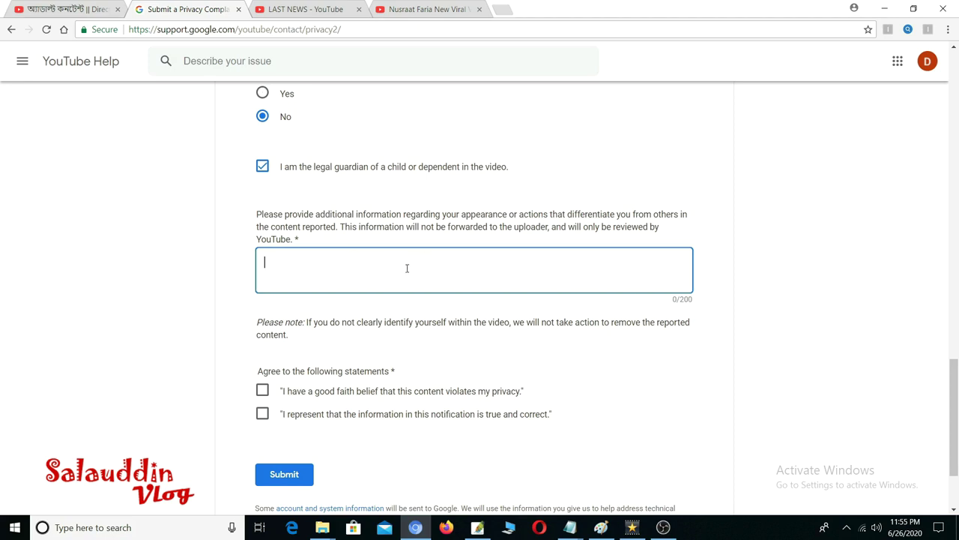
Step: Agree to both statements: the good faith belief of a privacy violation and the information being true and correct
scroll(602, 415, down, 2)
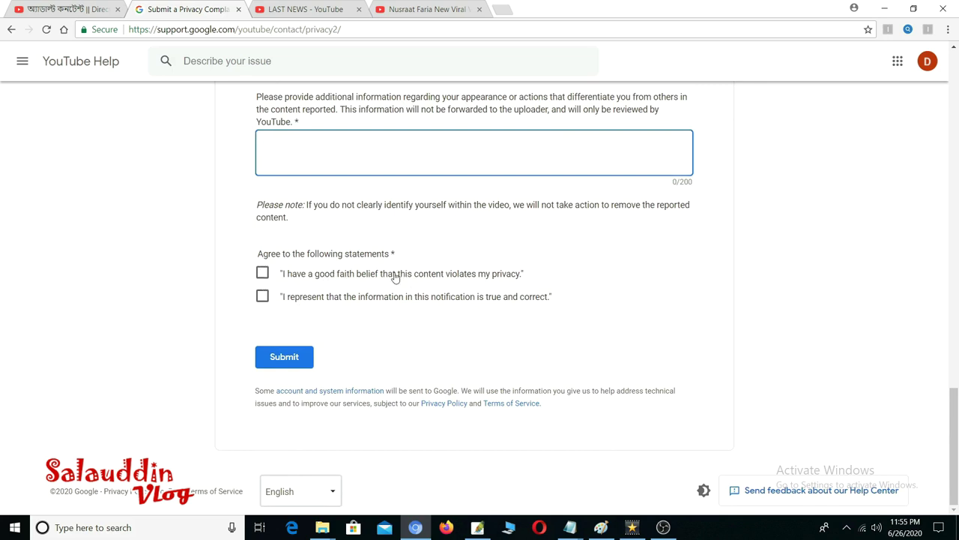
click(262, 272)
click(262, 296)
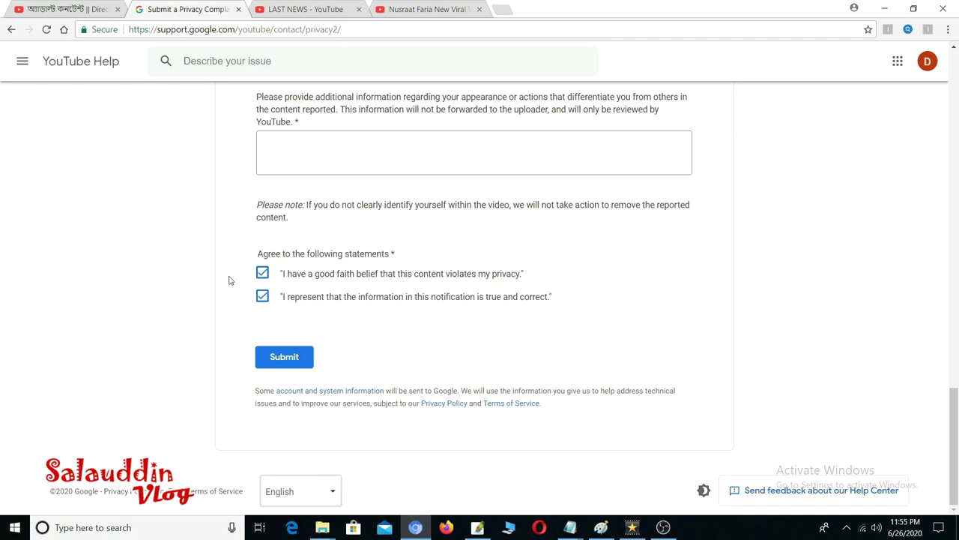
Step: Review the whole privacy complaint, from the legal name fields down to the agreement statements and submission
scroll(475, 301, up, 3)
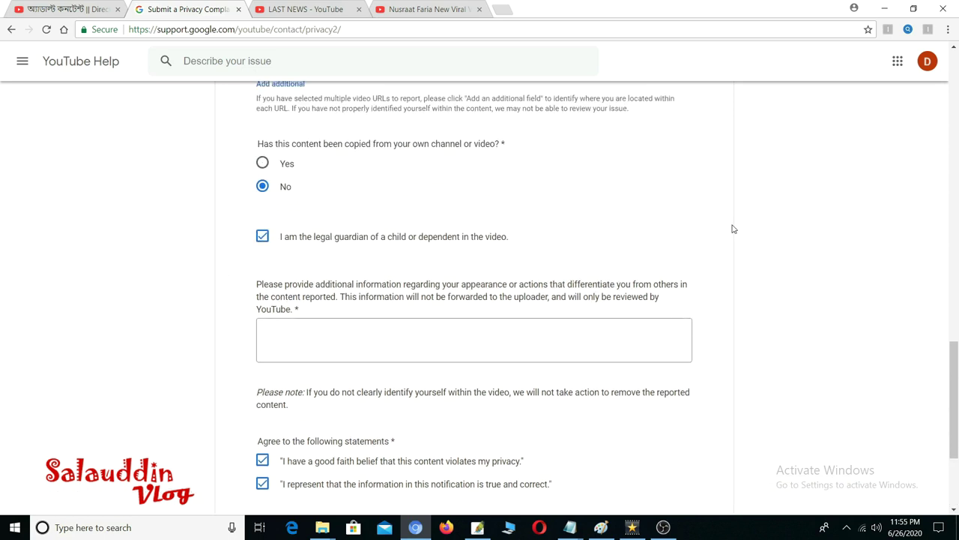
scroll(733, 228, up, 3)
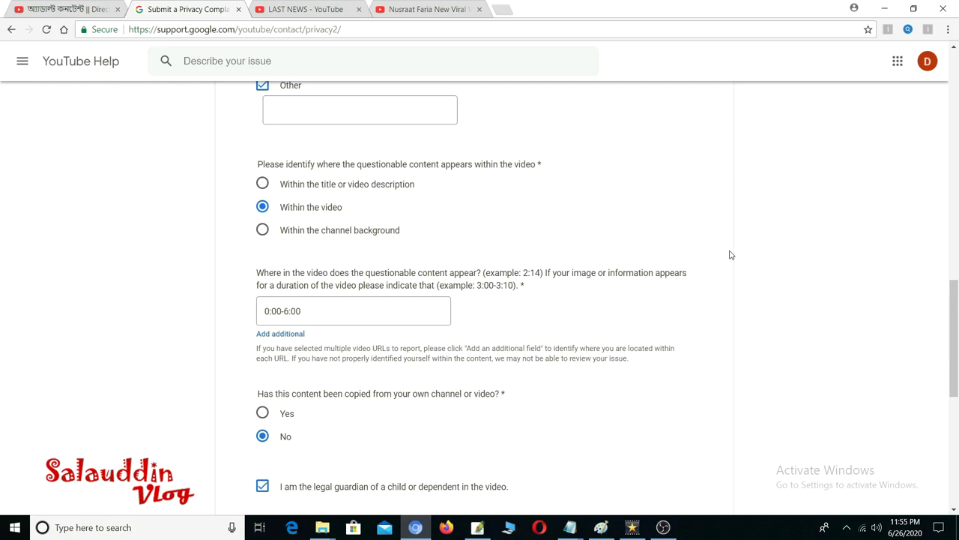
scroll(731, 254, up, 2)
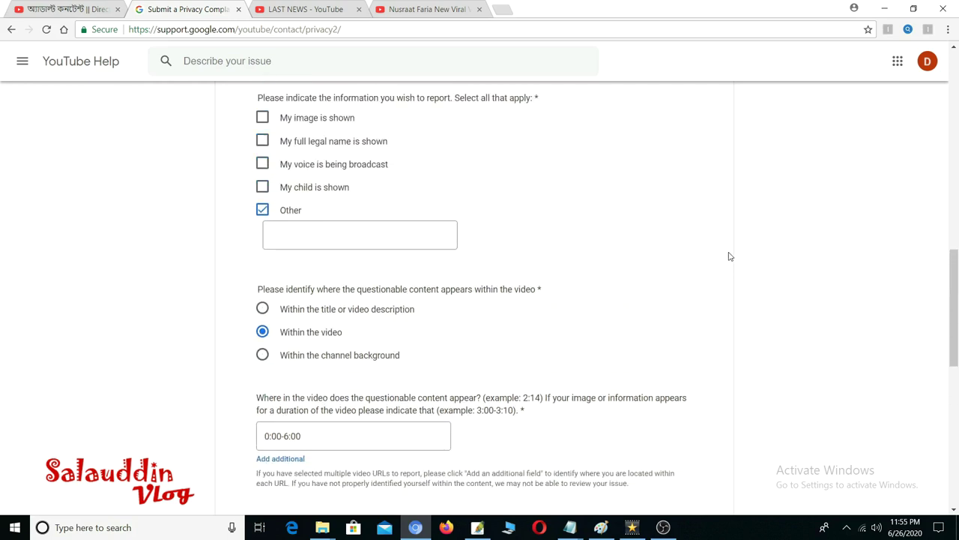
scroll(690, 270, down, 5)
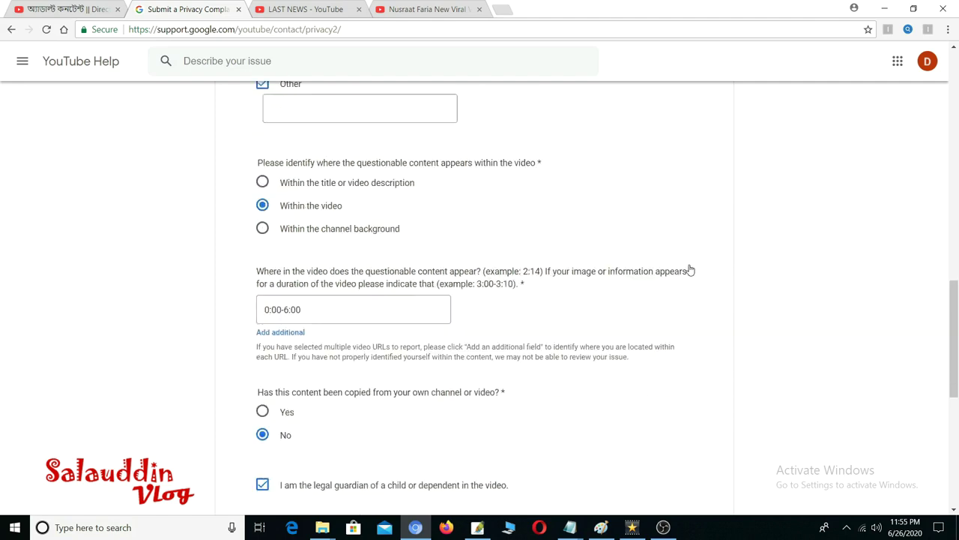
scroll(755, 307, down, 3)
scroll(739, 312, up, 10)
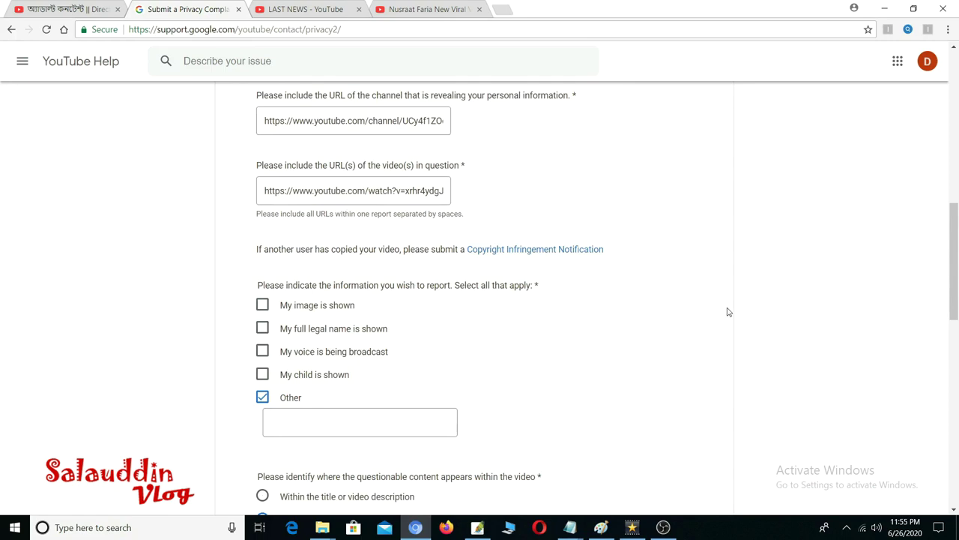
scroll(619, 257, up, 3)
scroll(197, 218, up, 2)
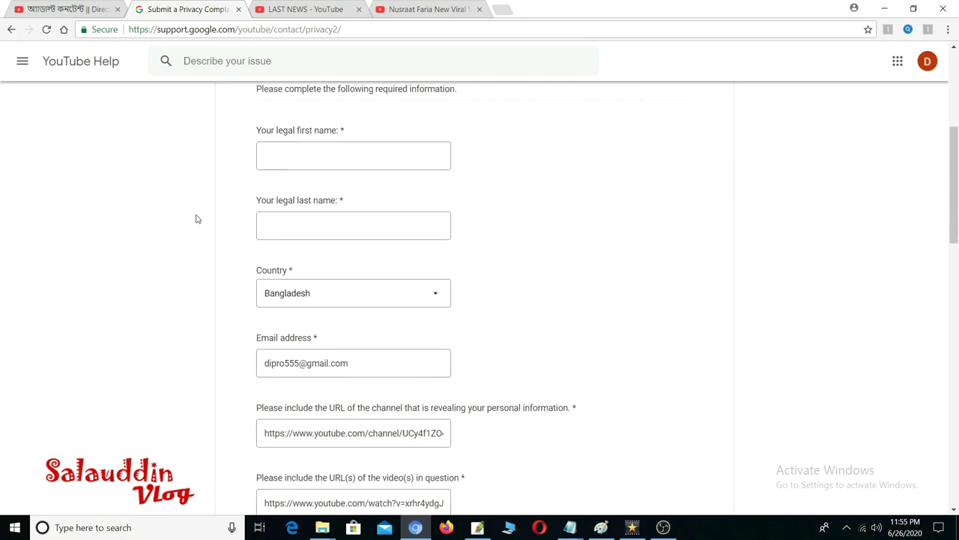
scroll(677, 377, down, 9)
scroll(677, 380, down, 4)
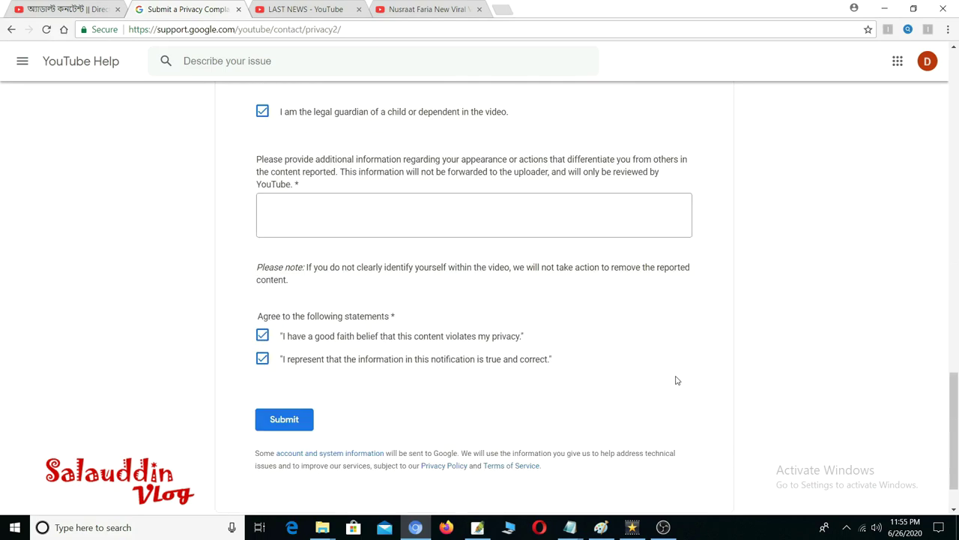